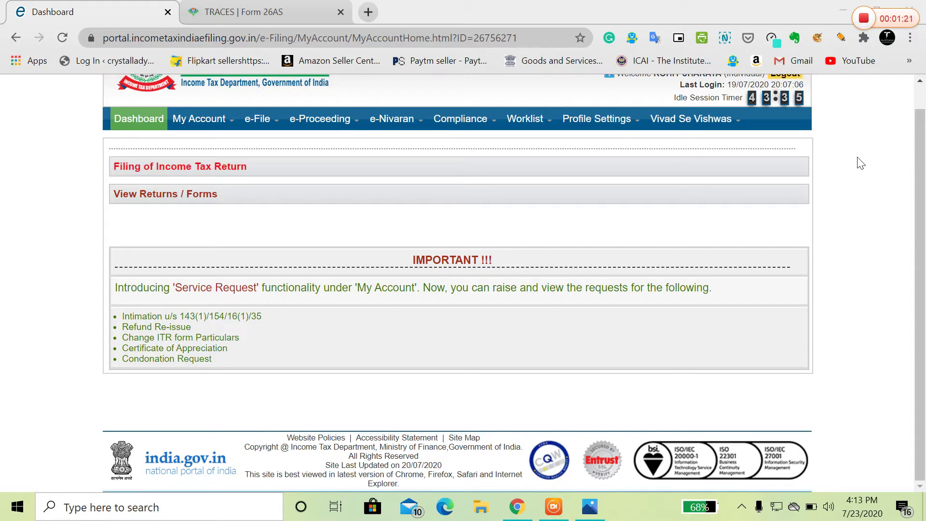
- Switch to Photos and examine the Part-B salary and tax deduction details on the photographed salary TDS certificate
key(alt+Tab)
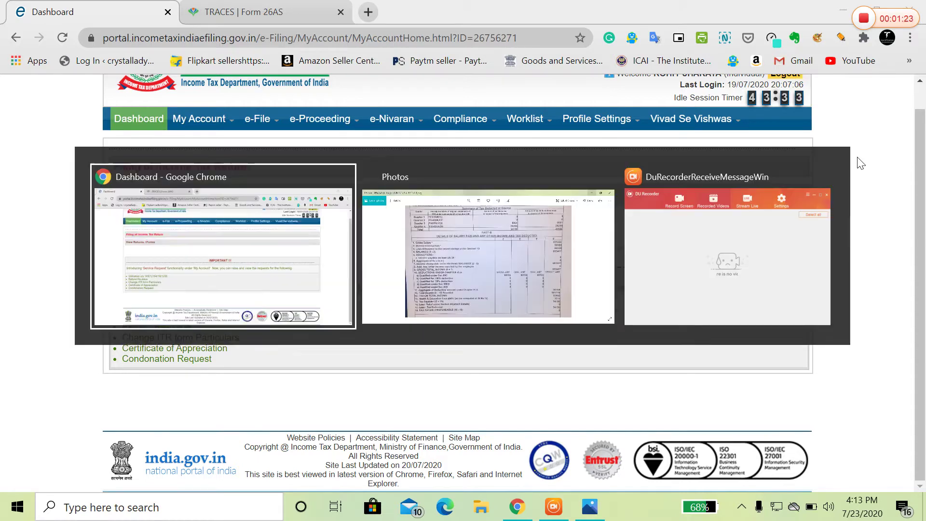
key(alt+Tab)
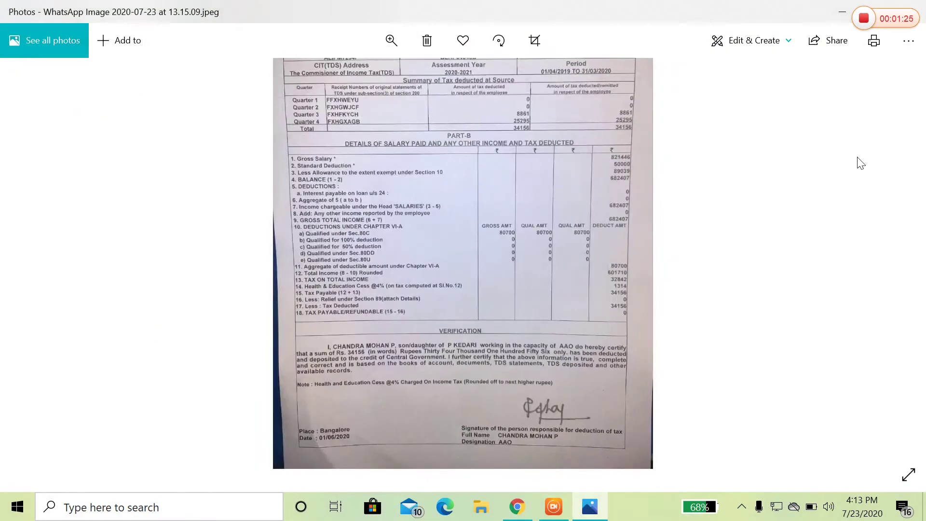
scroll(861, 163, up, 2)
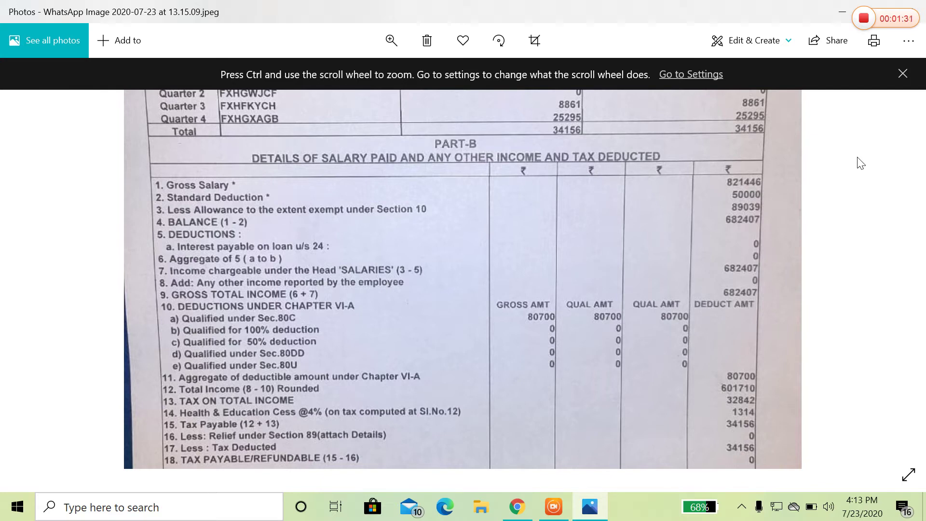
- Switch back to Chrome and examine the Part A tax deducted at source details in the Form 26AS statement
key(alt+Tab)
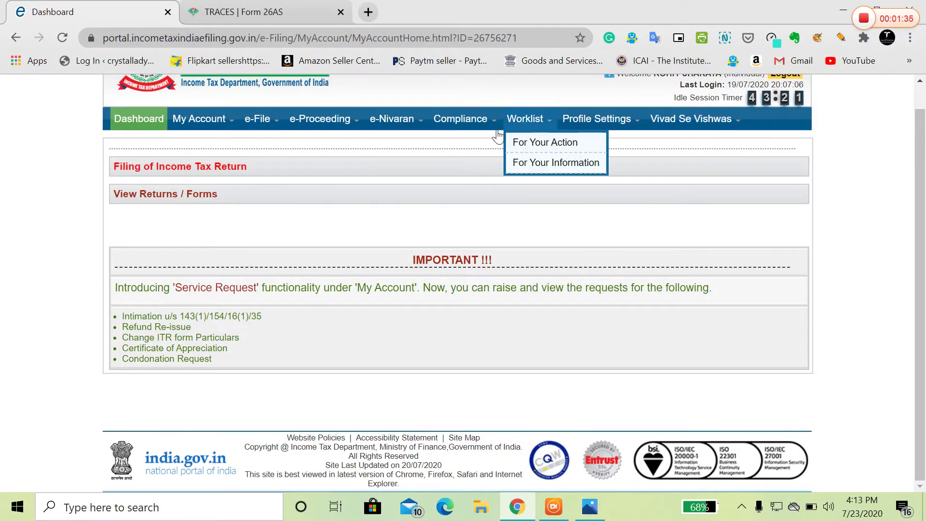
click(275, 8)
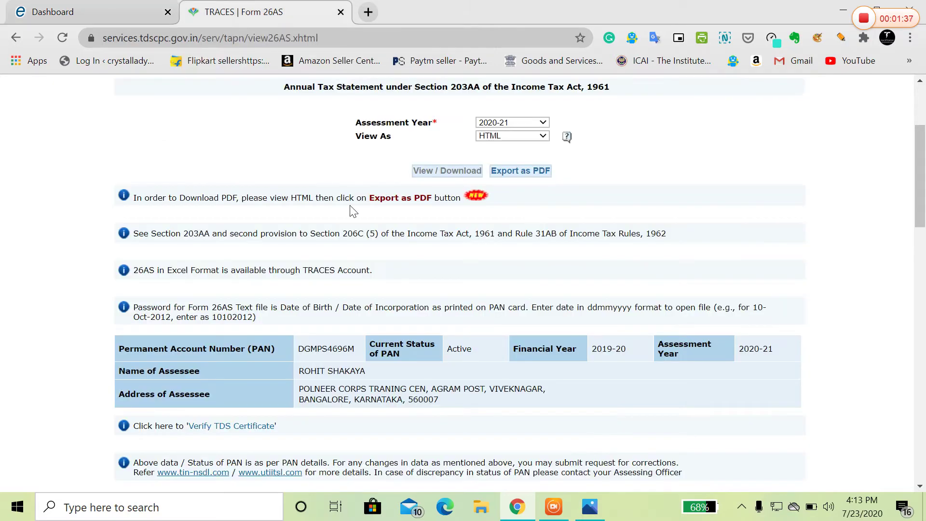
scroll(350, 206, down, 10)
scroll(350, 207, up, 2)
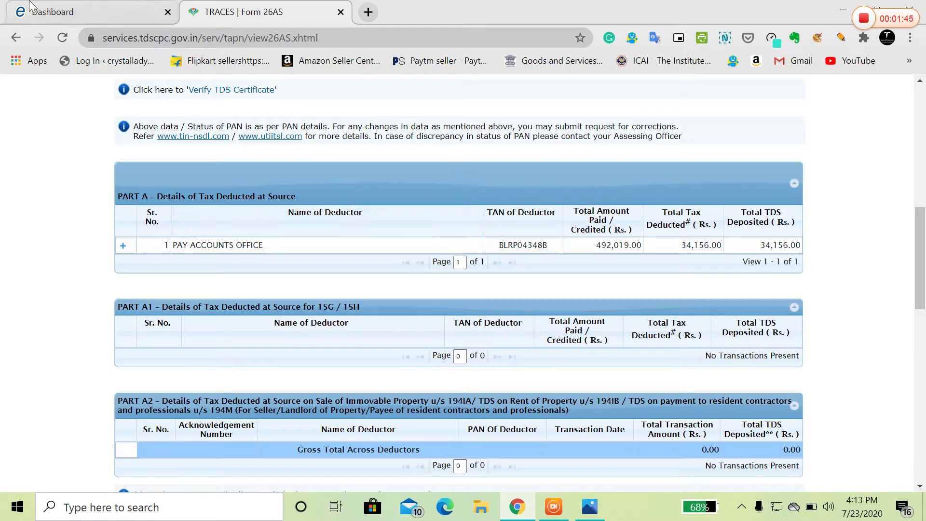
- Return to the certificate image in Photos and examine its Chapter VI-A deductions, tax payable and tax deducted lines
key(super)
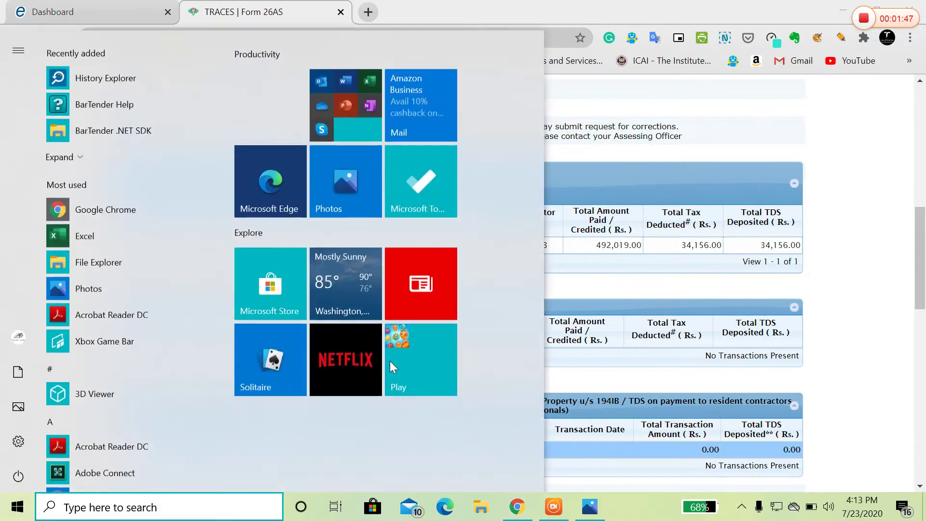
key(Escape)
key(alt+Tab)
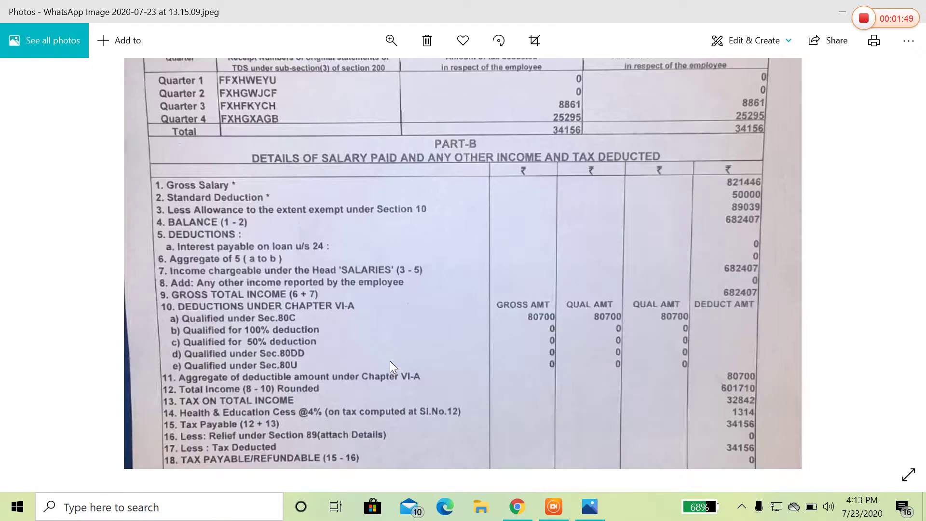
scroll(389, 361, down, 3)
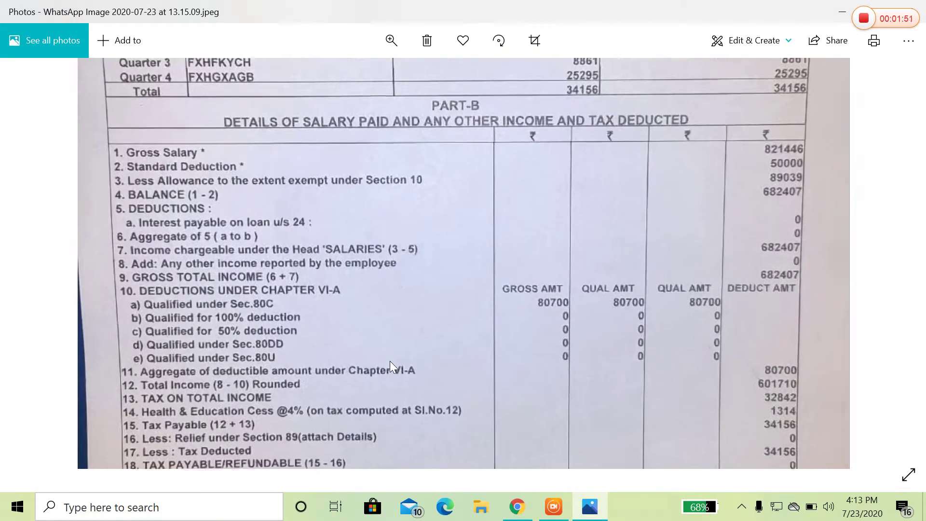
scroll(390, 361, up, 3)
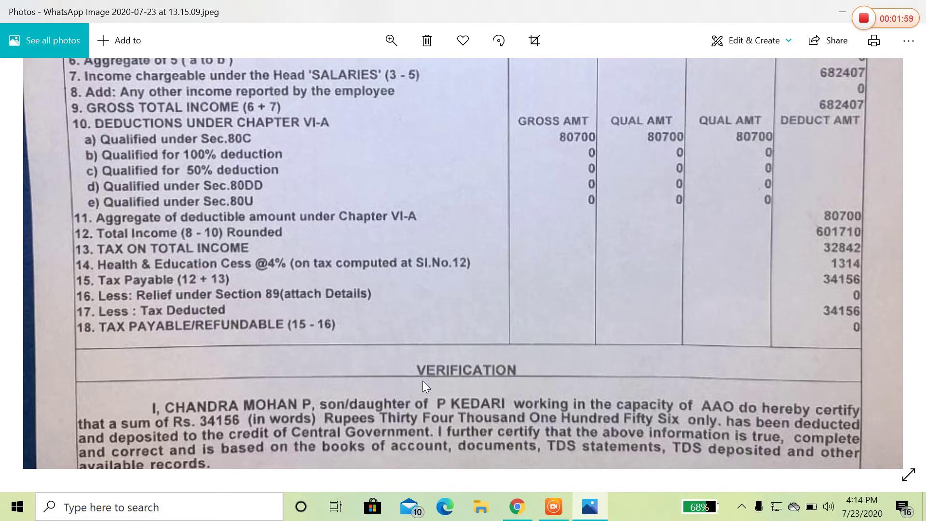
- Switch to the e-Filing dashboard in Chrome and open the Filing of Income Tax Return page
key(alt+Tab)
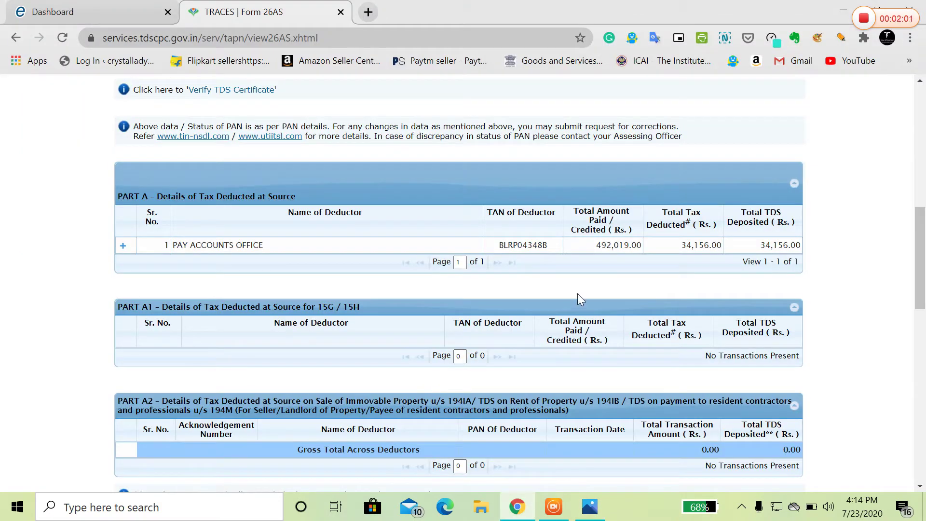
click(61, 11)
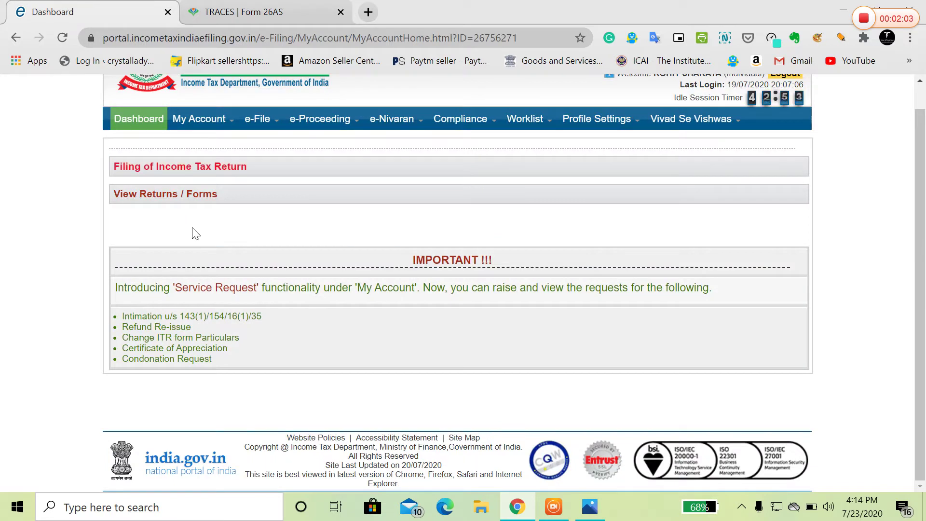
click(178, 170)
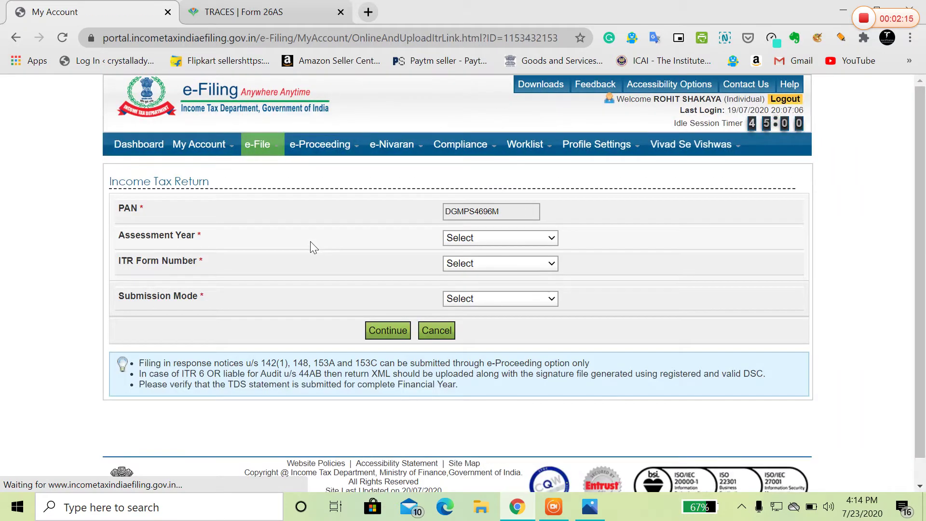
scroll(311, 242, down, 1)
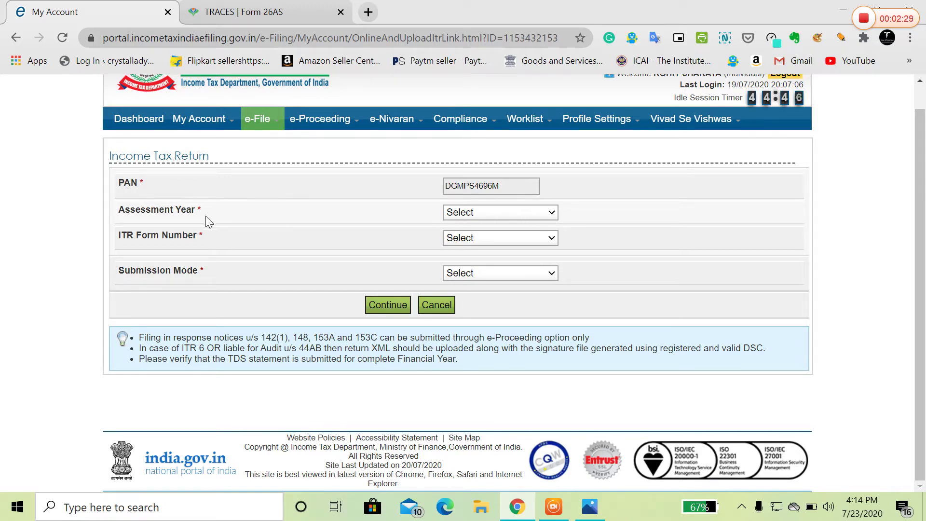
- Set the return's assessment year to 2020-21 and the ITR form number to ITR-1
click(453, 216)
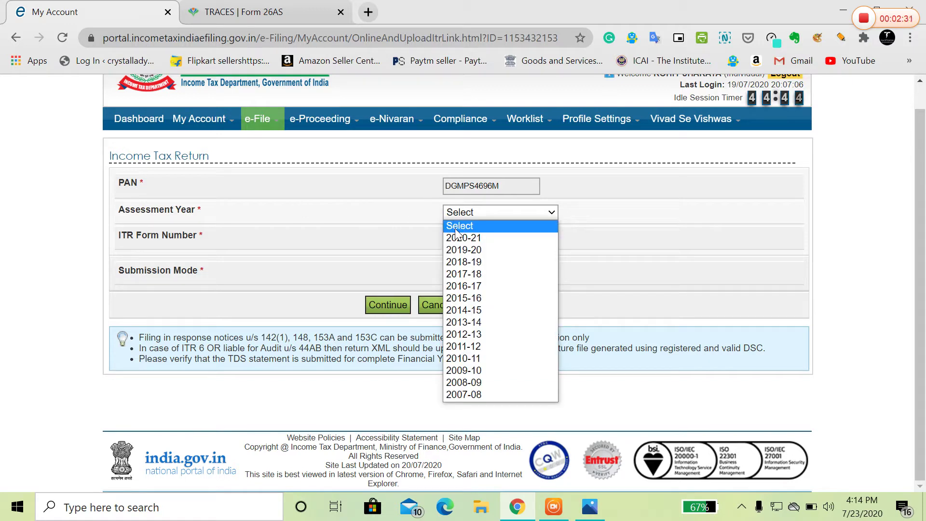
click(462, 239)
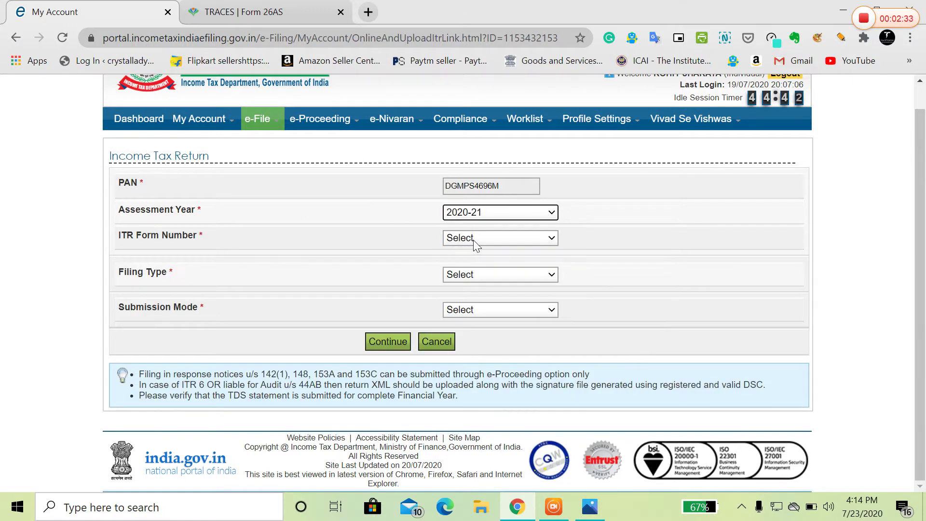
click(473, 239)
click(477, 262)
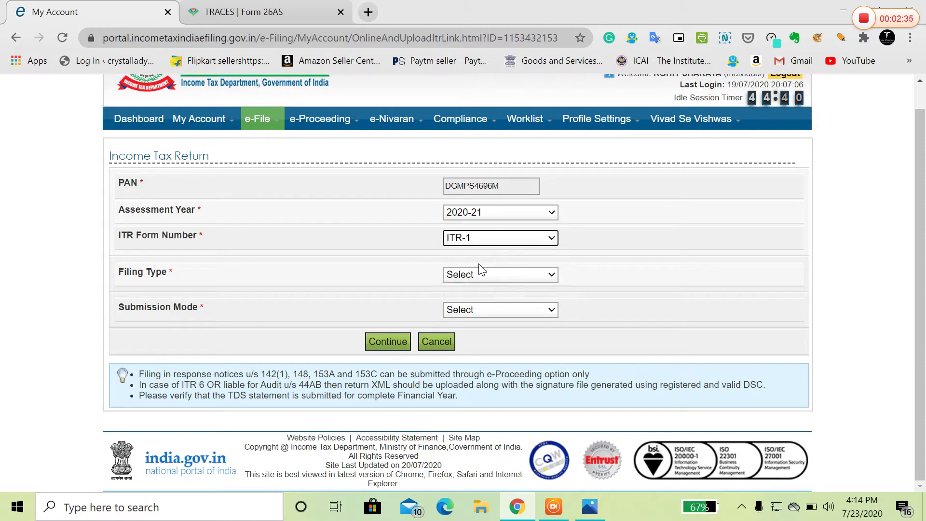
- Set the filing type to Original/Revised Return and the submission mode to Prepare and Submit Online
click(479, 272)
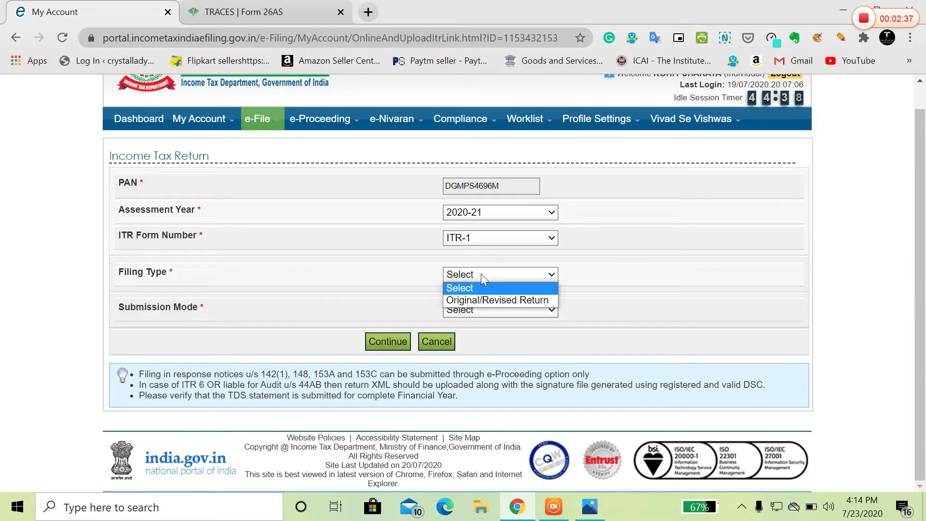
click(499, 301)
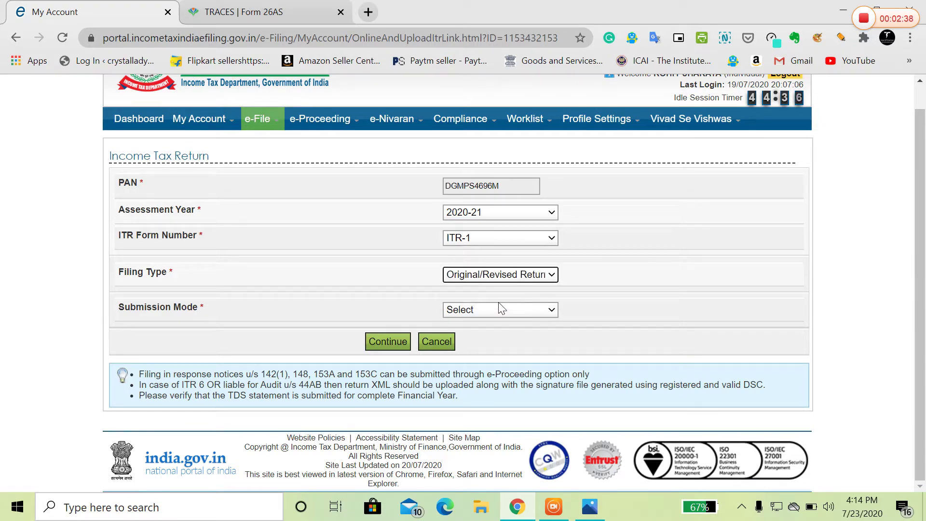
click(497, 310)
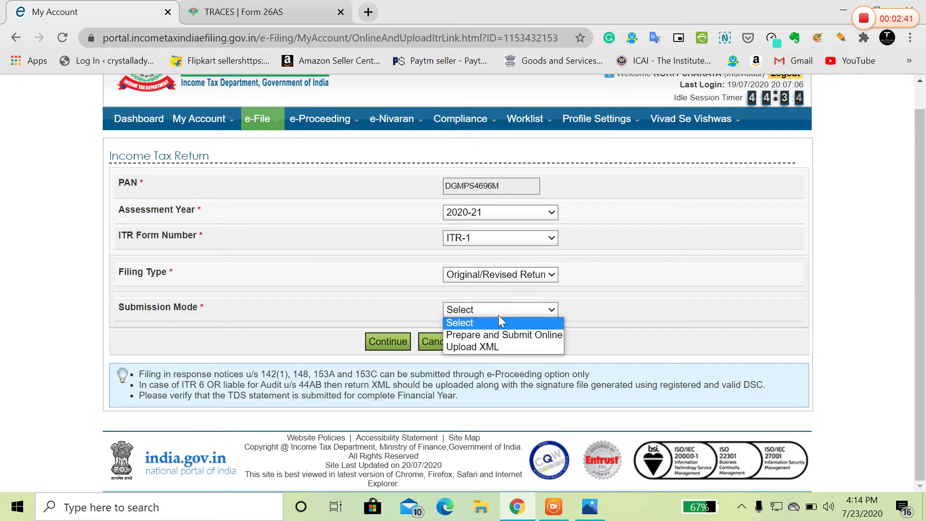
click(502, 335)
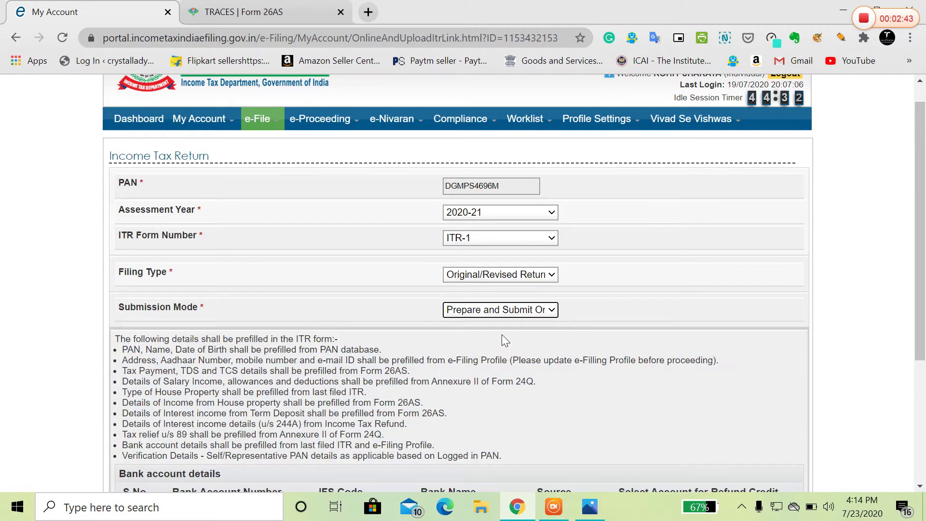
- Select the prevalidated State Bank of India account for refund credit
scroll(502, 334, down, 2)
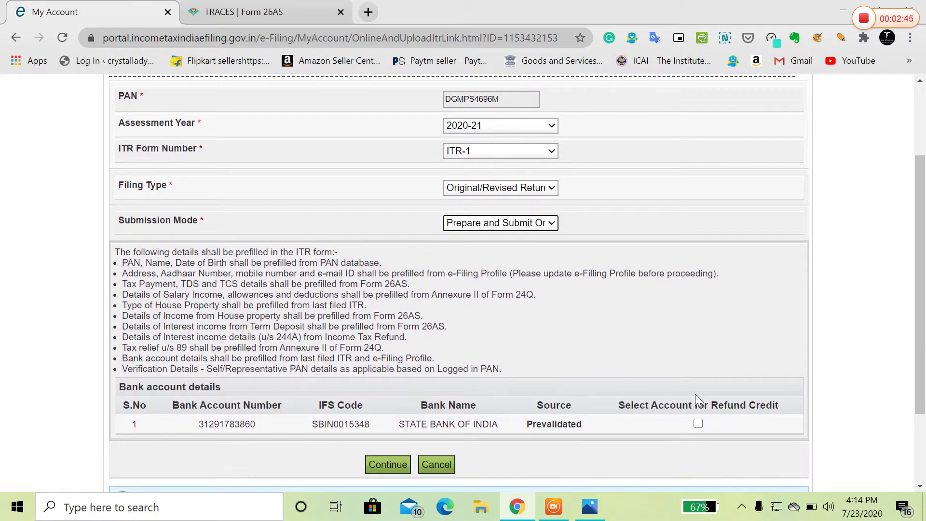
click(698, 423)
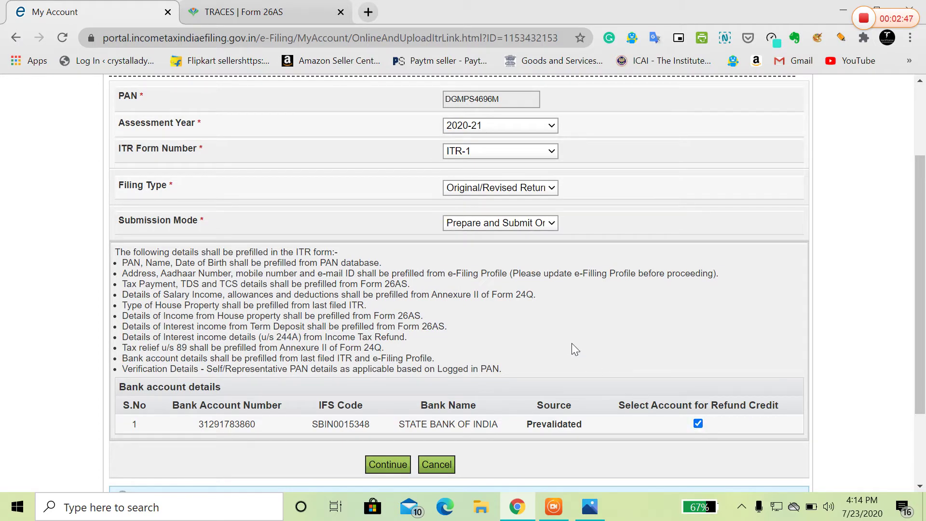
scroll(571, 345, down, 1)
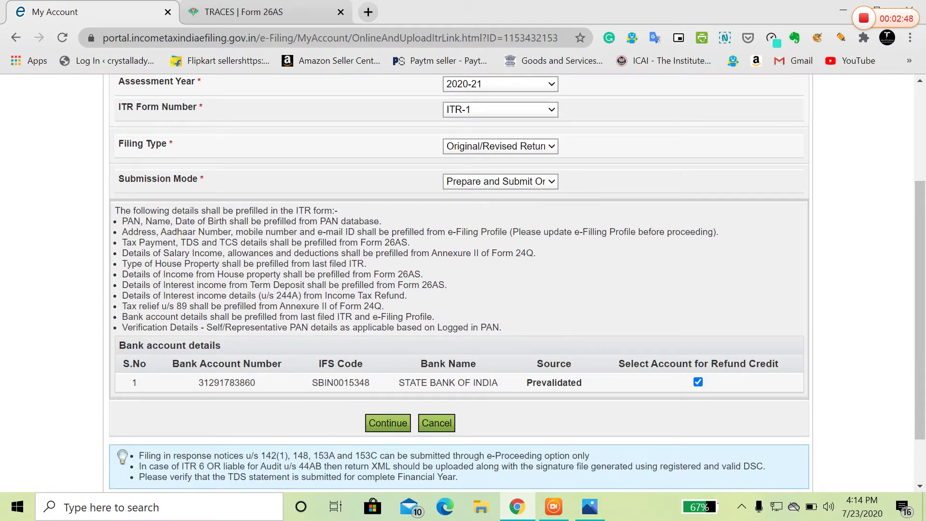
- Continue with the return, agree to check all the prefilled data in the Prefill Consent, and proceed to the ITR-1 form
click(405, 424)
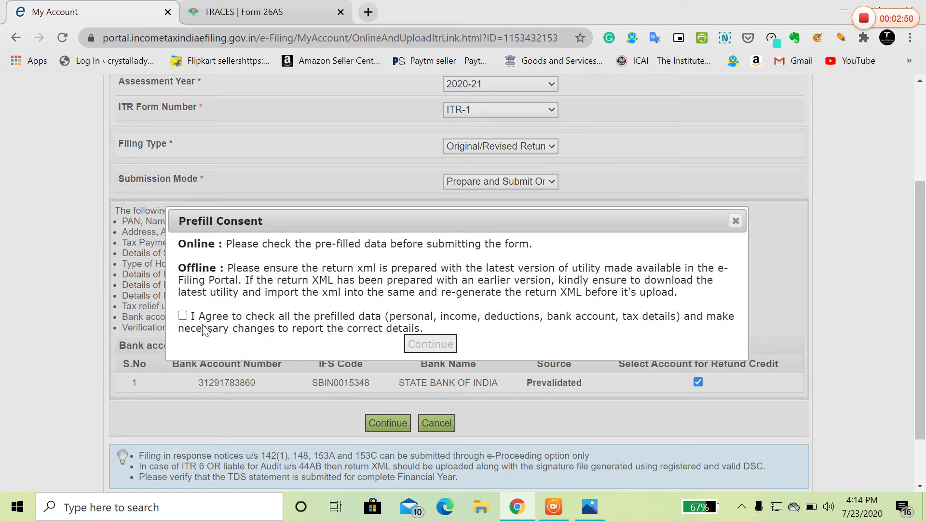
click(183, 316)
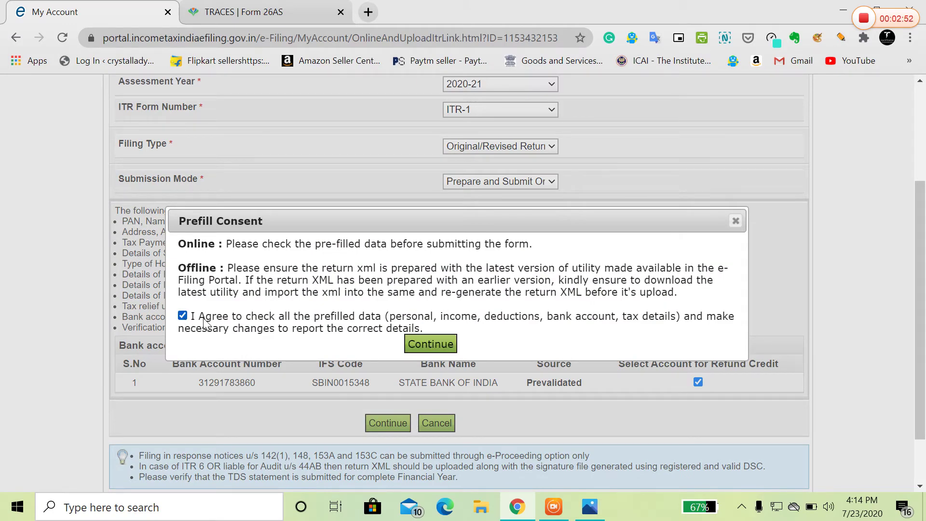
click(444, 345)
click(399, 424)
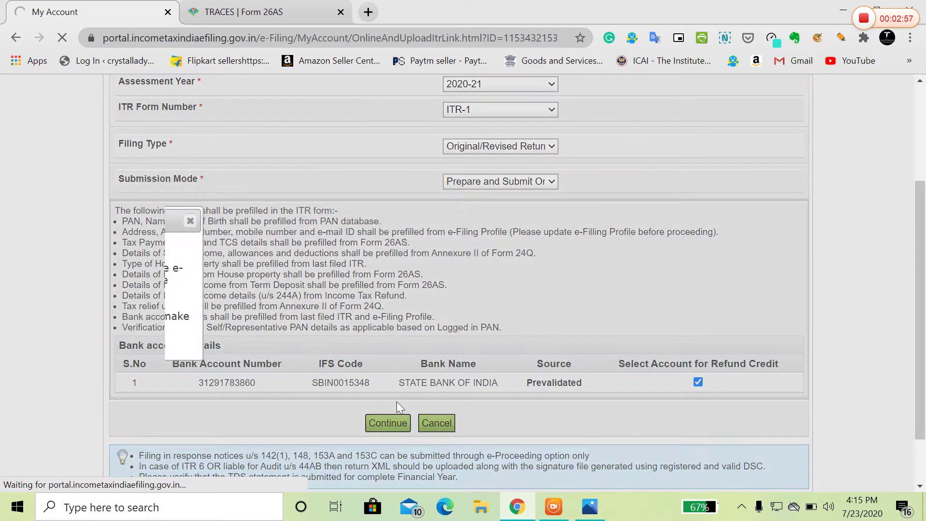
- Read through the General Instructions of the ITR-1 form
scroll(237, 326, down, 2)
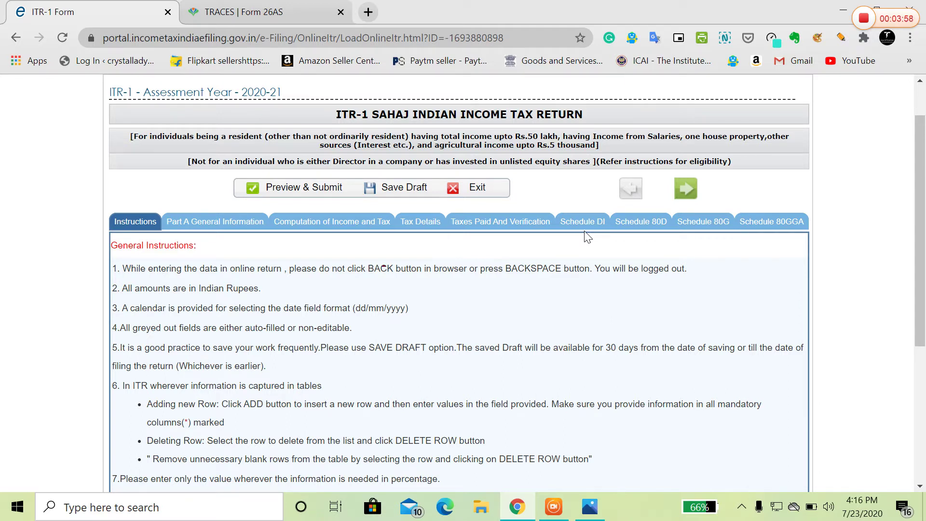
scroll(588, 236, down, 3)
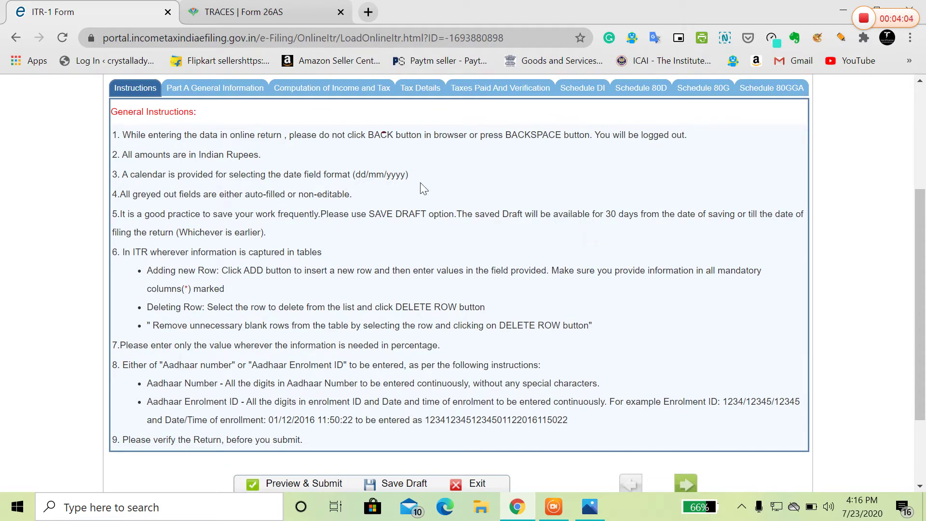
scroll(421, 182, up, 1)
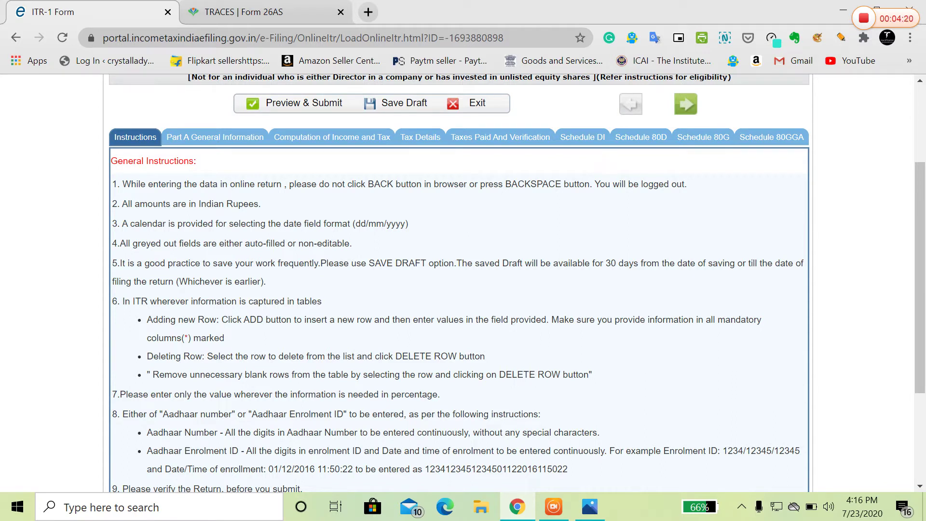
- Open the Computation of Income and Tax section and examine the salary fields under Part B Gross Total Income
click(320, 145)
scroll(387, 285, down, 2)
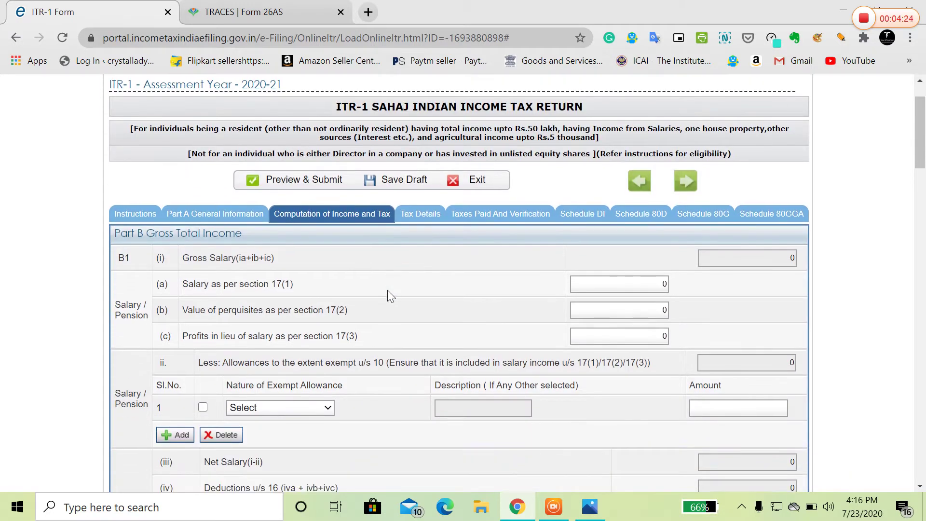
scroll(389, 296, down, 3)
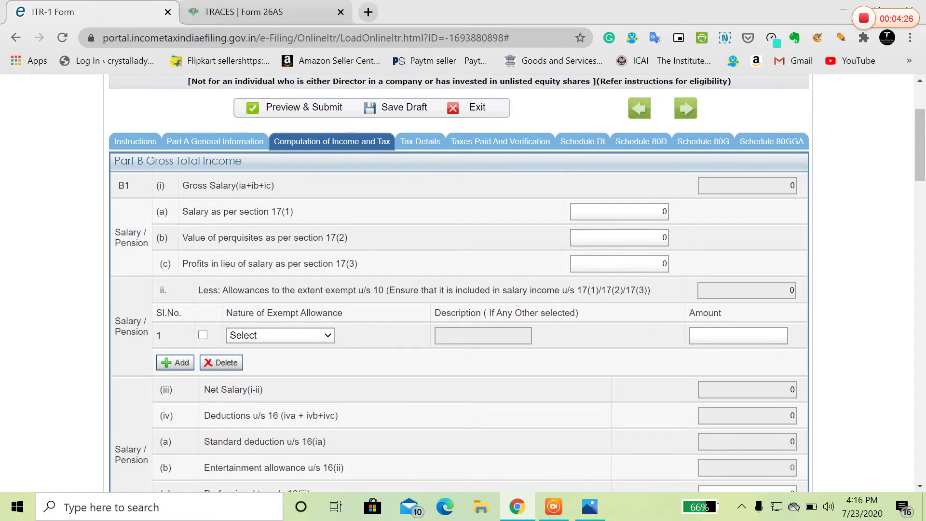
scroll(391, 295, down, 1)
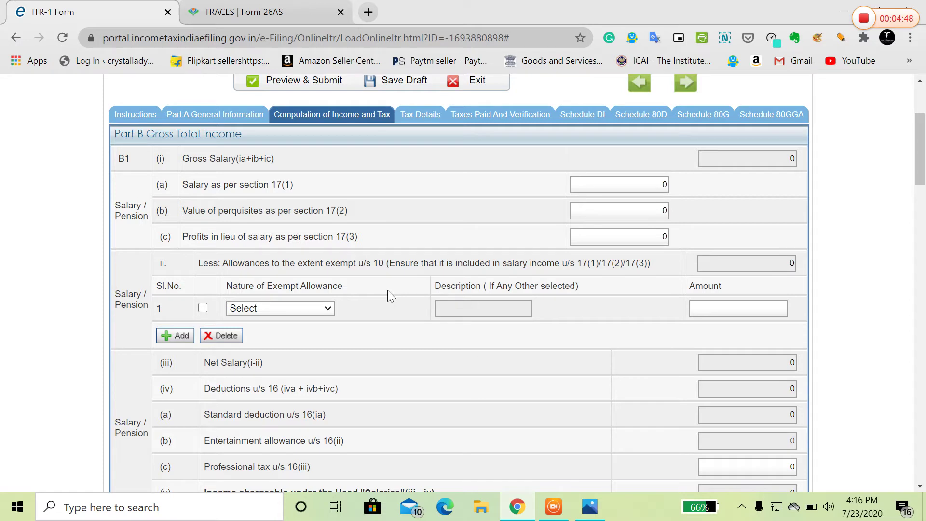
scroll(387, 291, up, 1)
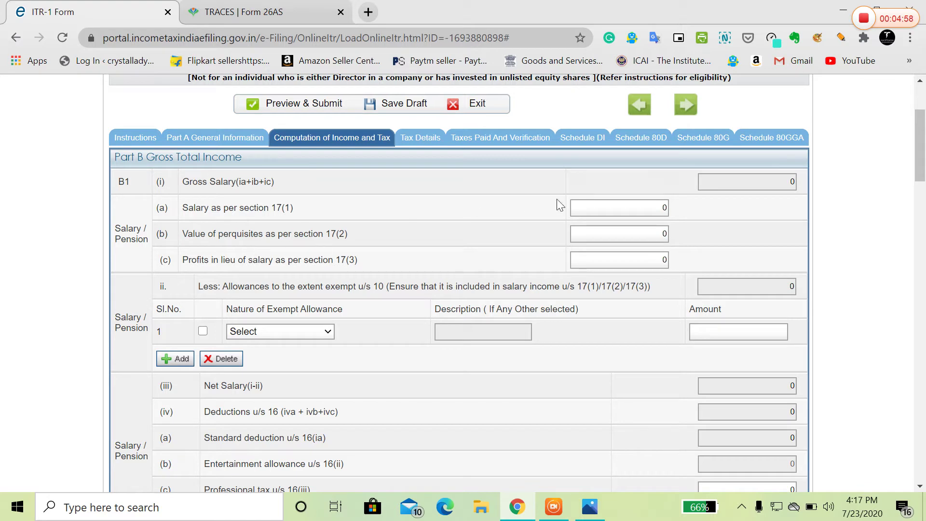
- Look up the gross salary in the TDS certificate image and enter 821446 as Salary as per section 17(1)
click(662, 229)
text(0)
mouse_move(591, 507)
click(603, 426)
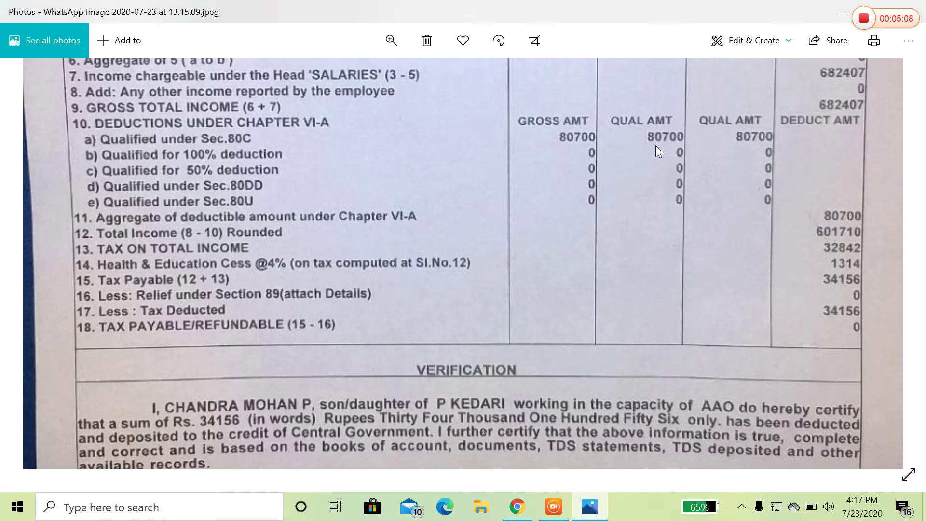
drag(656, 145, 703, 444)
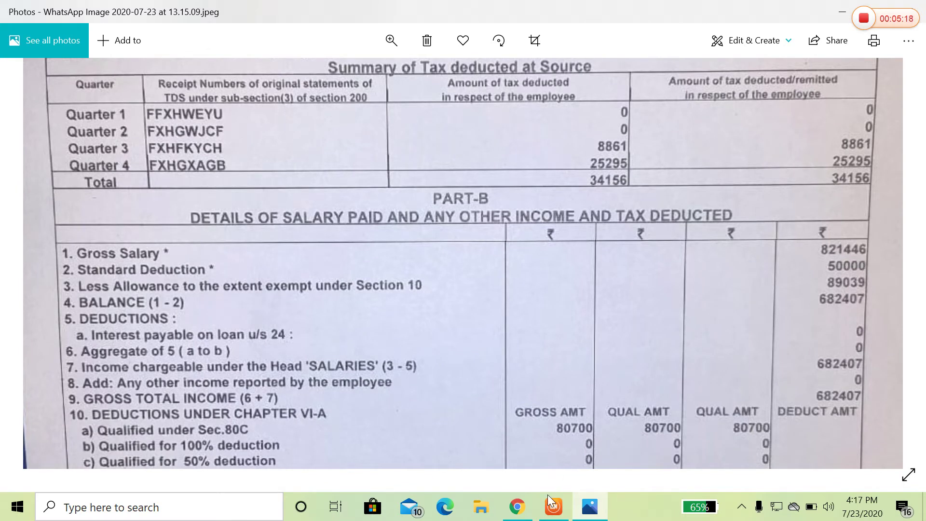
click(517, 506)
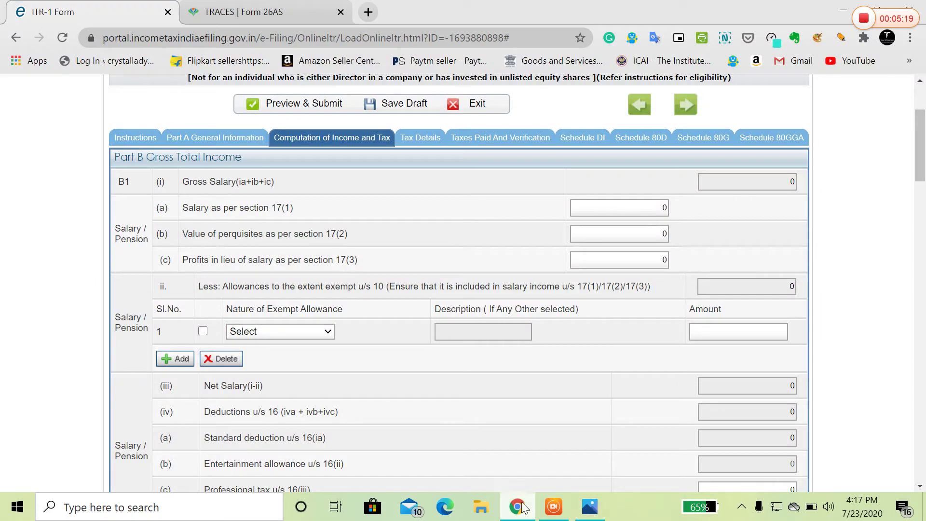
click(622, 214)
key(BackSpace)
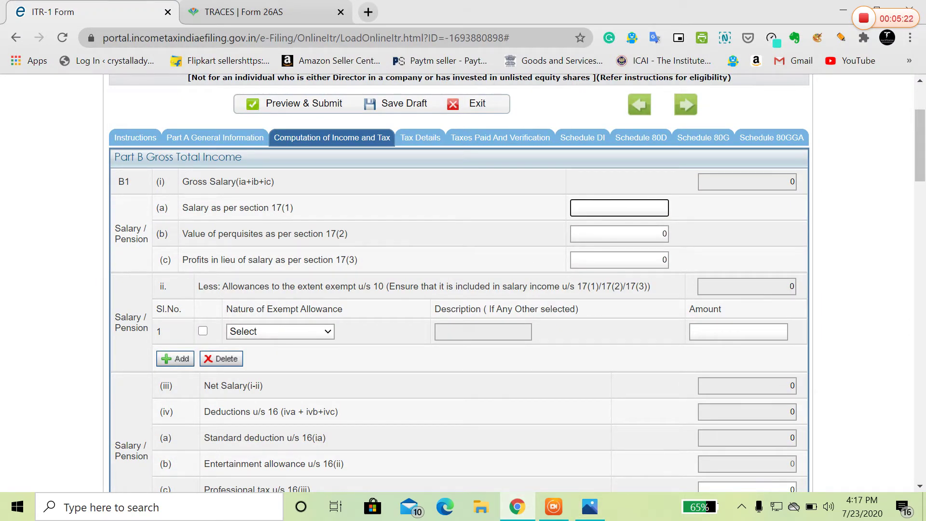
text(821446)
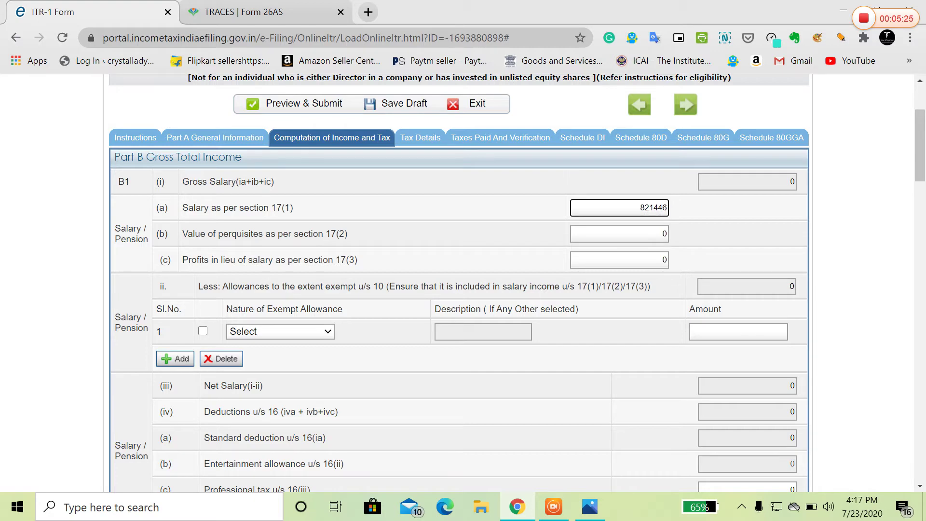
click(591, 506)
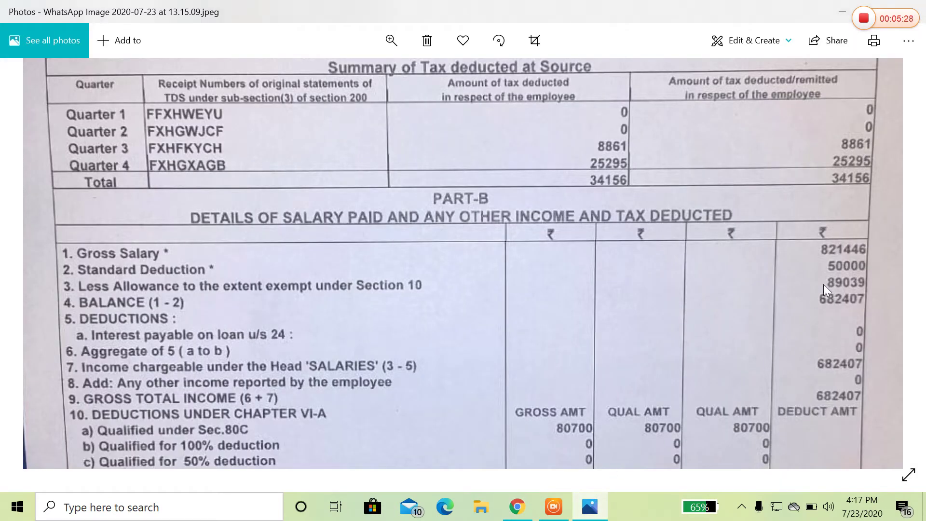
click(517, 506)
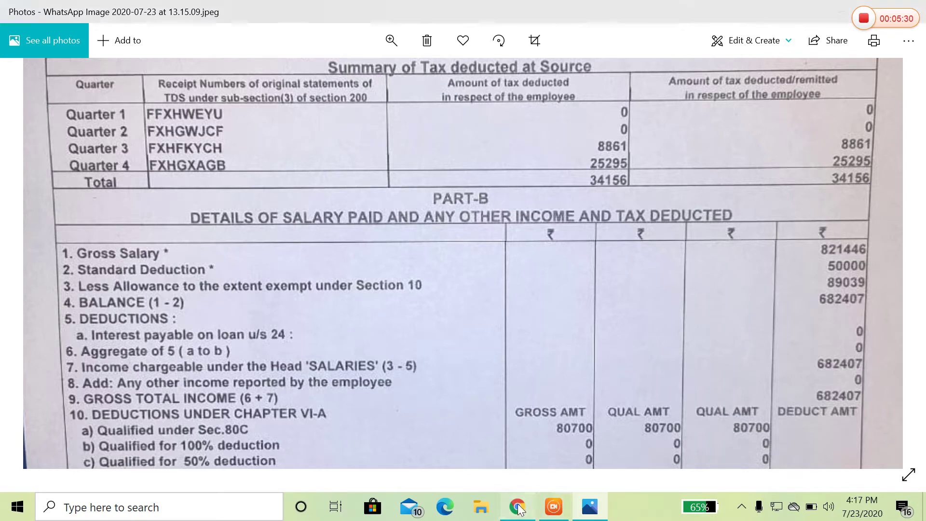
click(713, 252)
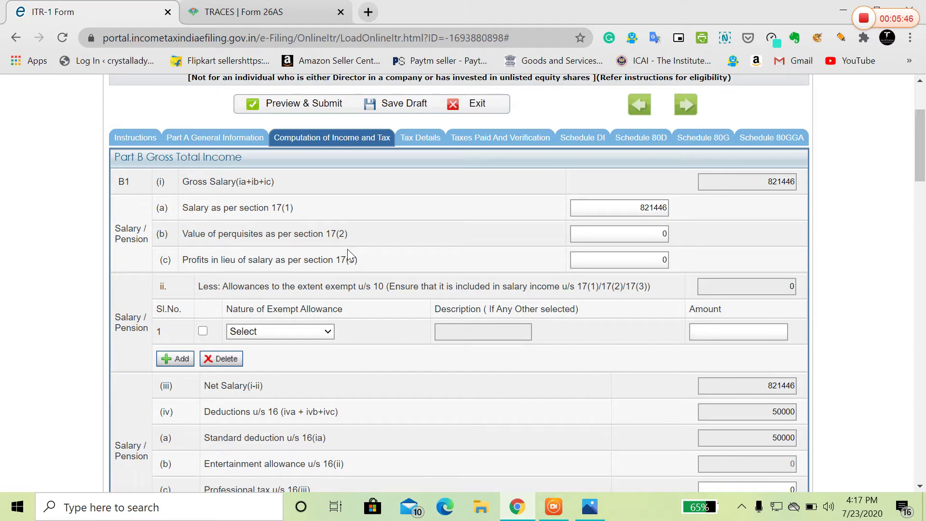
- Review the available natures of exempt allowance and check the Section 10 exempt allowance entry in the TDS certificate image
scroll(352, 261, down, 1)
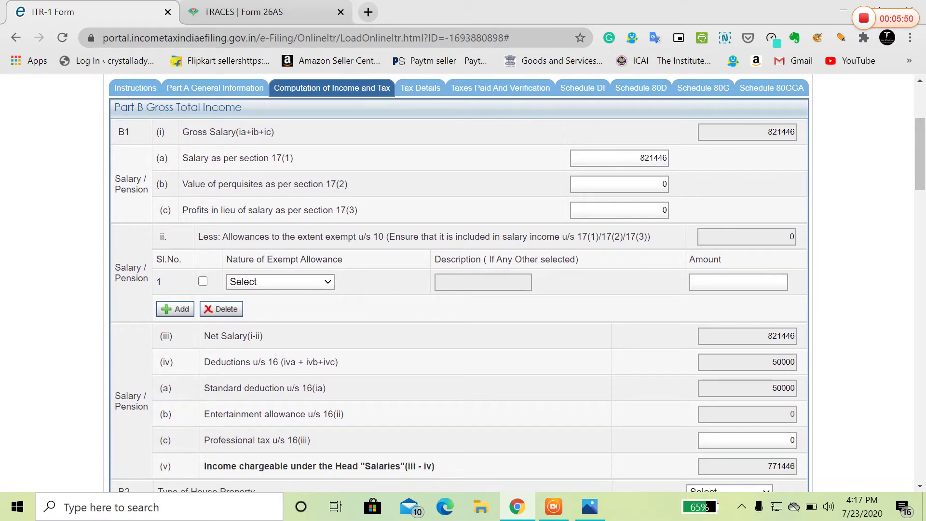
click(293, 281)
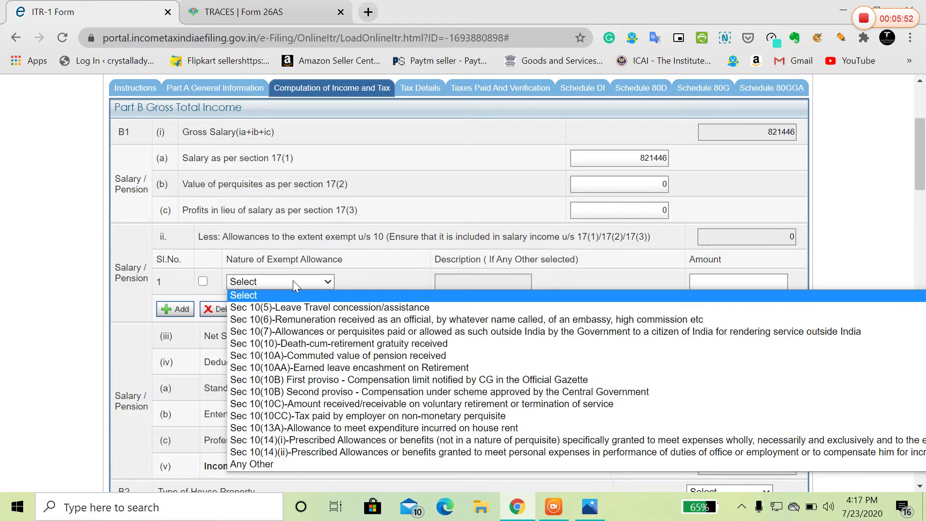
click(343, 282)
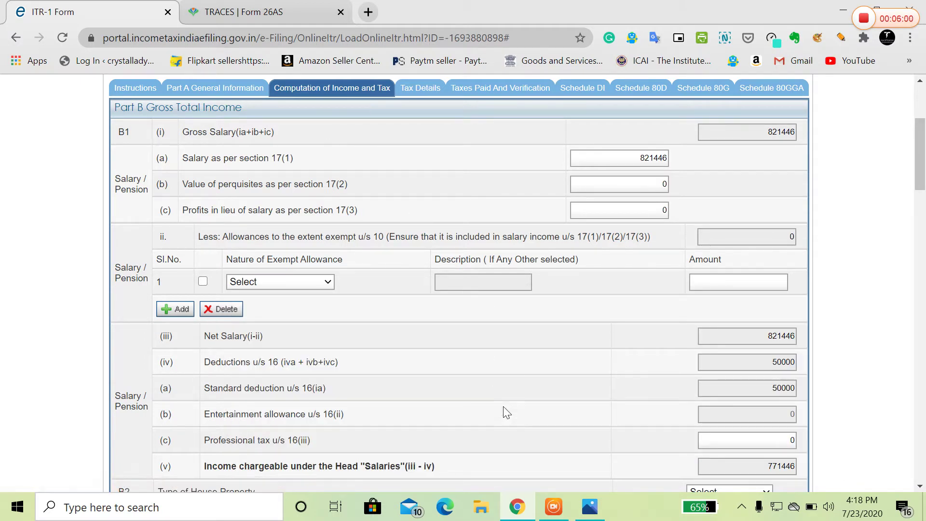
click(602, 515)
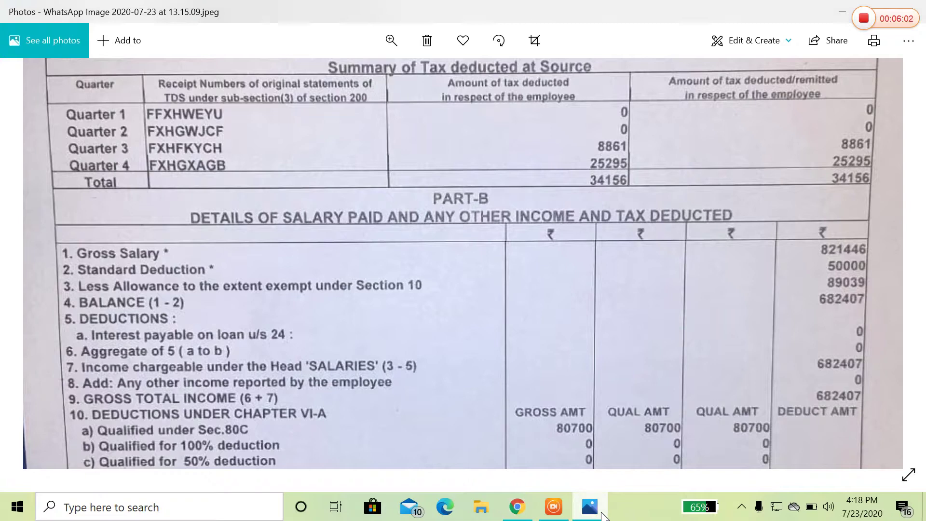
right_click(600, 365)
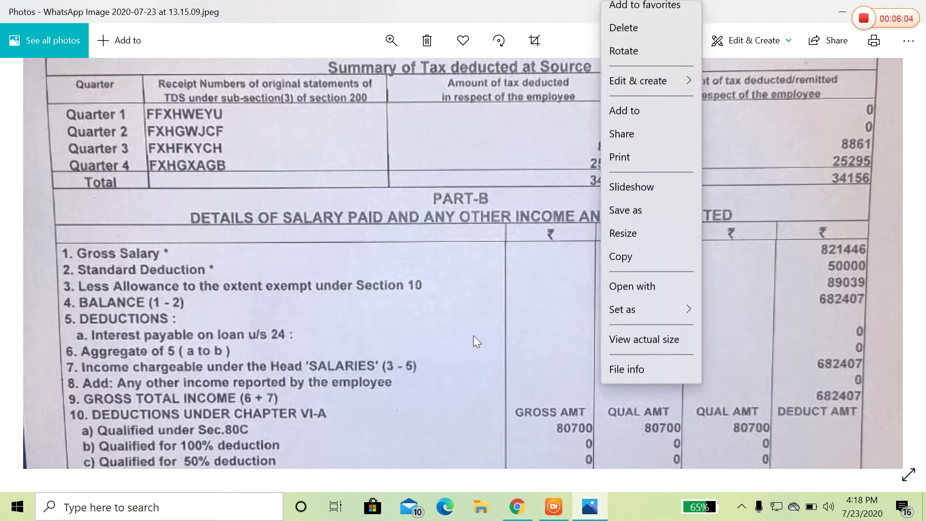
click(298, 300)
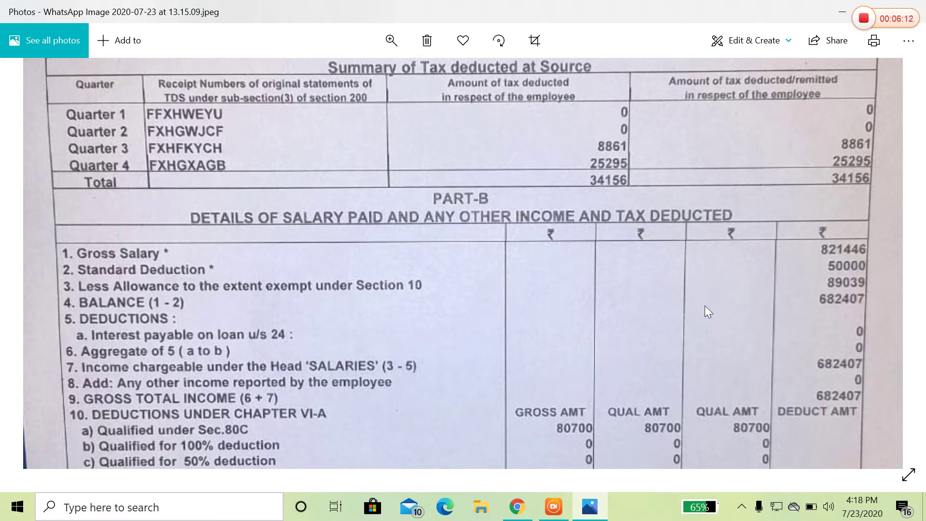
click(517, 505)
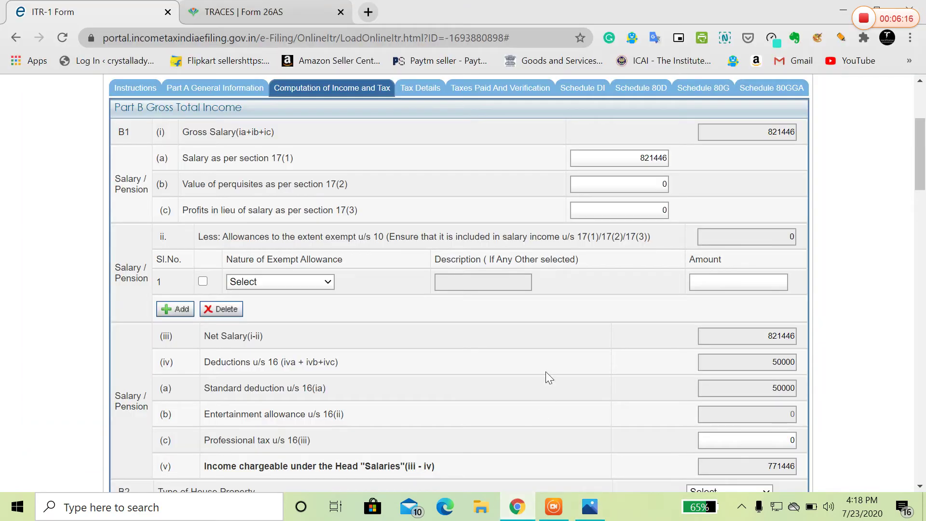
- Fill the exempt allowance row with nature Any Other, description Allowances and the certificate's Section 10 amount of 89039
scroll(545, 372, down, 1)
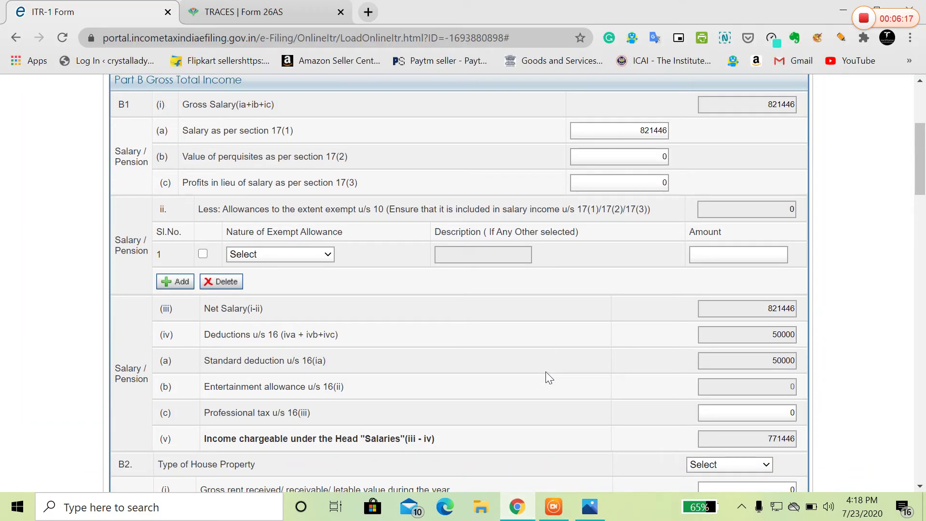
click(258, 259)
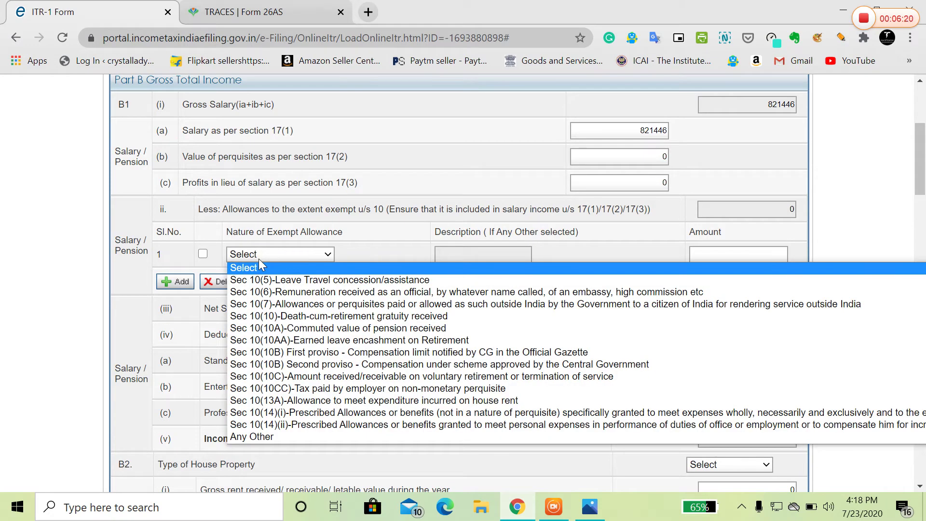
click(309, 437)
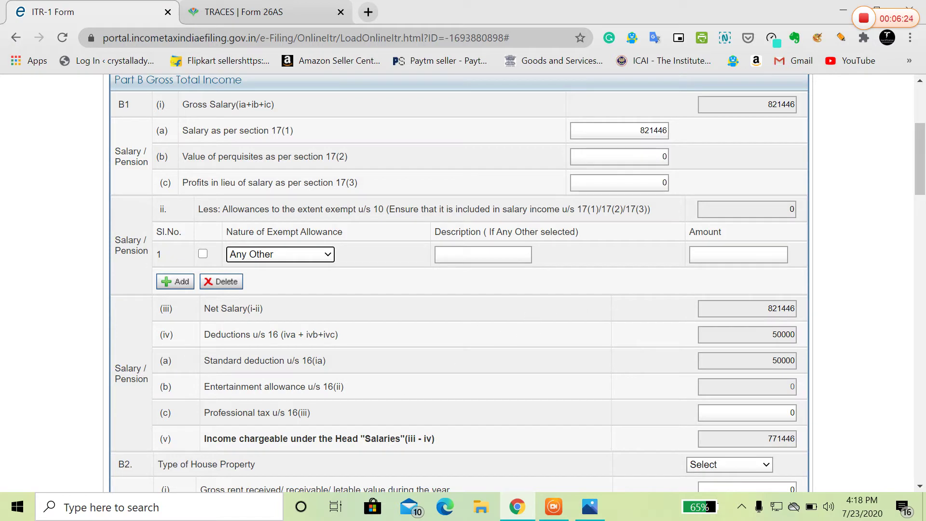
click(483, 254)
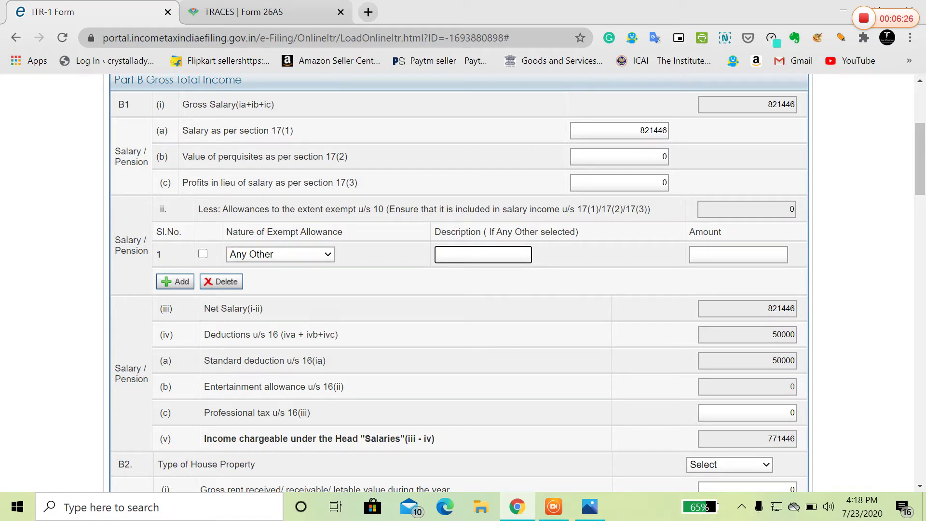
text(Allowances)
click(738, 254)
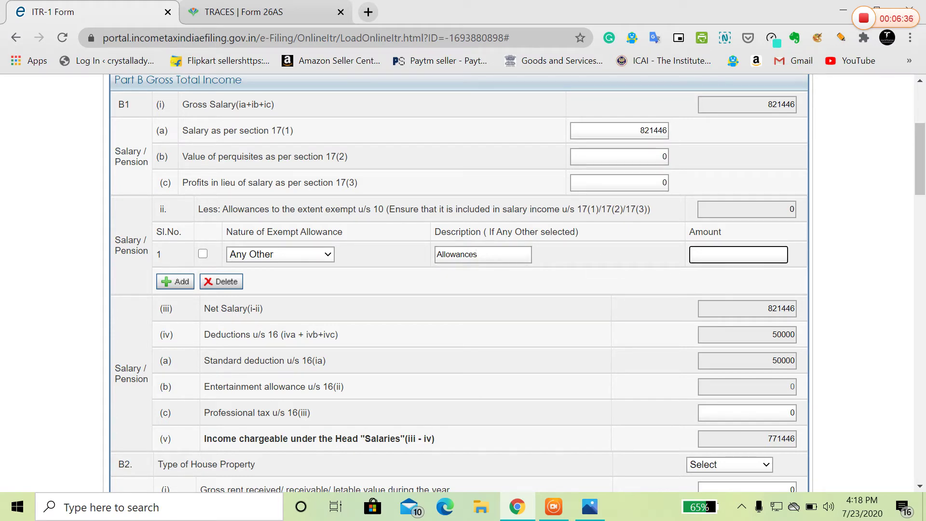
click(594, 502)
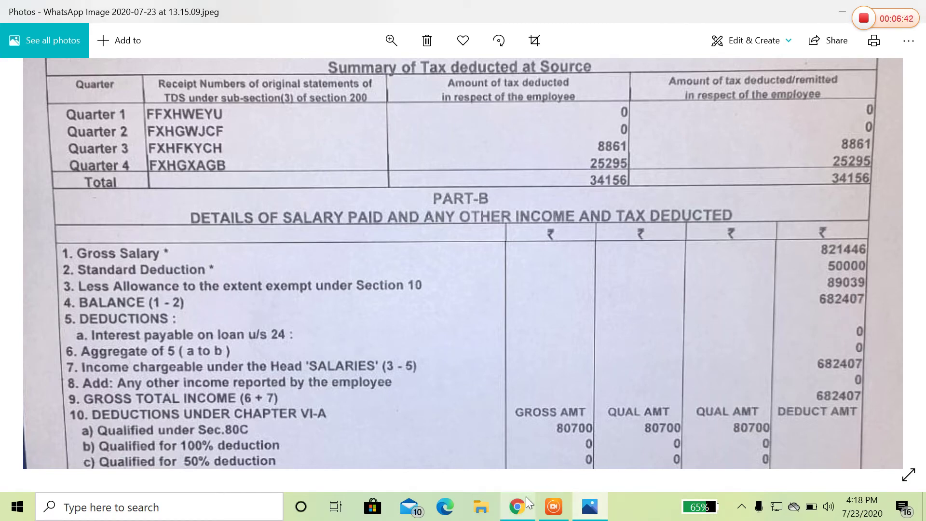
click(518, 505)
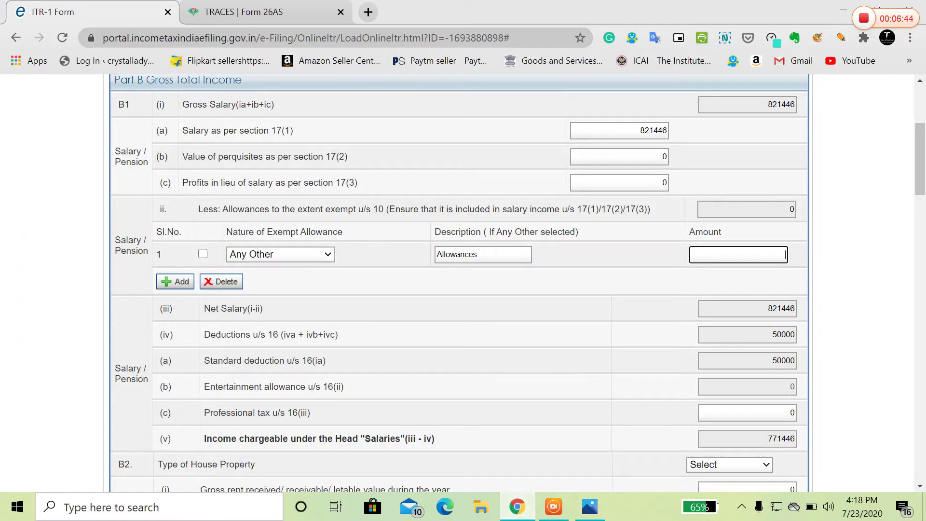
text(89039)
click(828, 263)
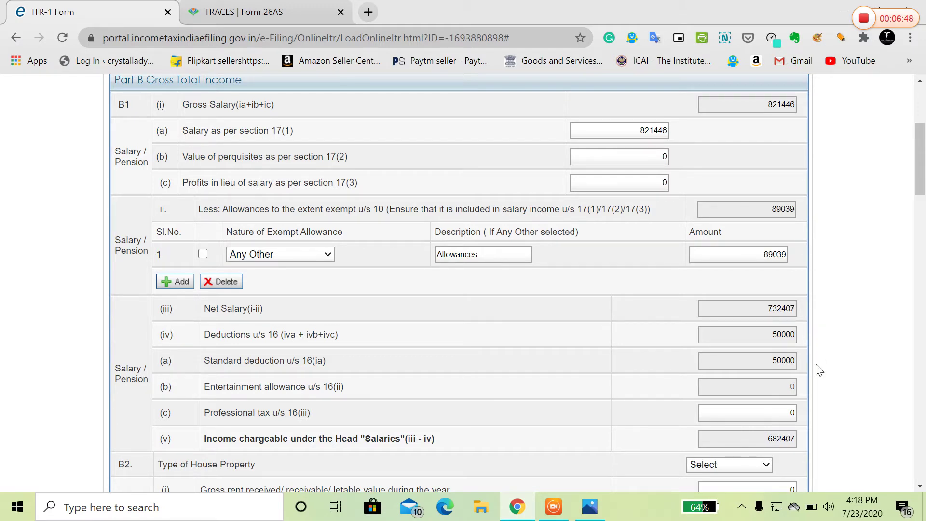
- Compare the form's income chargeable under the head Salaries with the corresponding figure in the TDS certificate image
scroll(819, 369, down, 1)
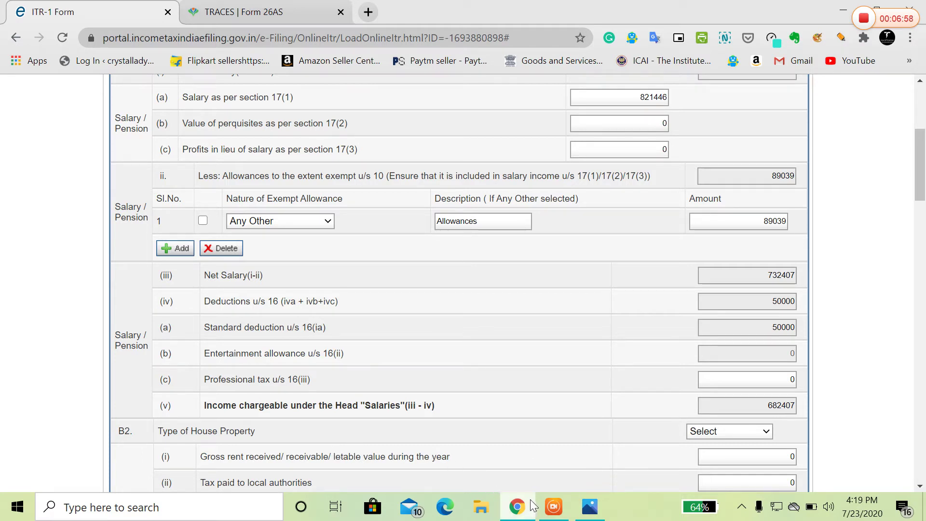
mouse_move(603, 506)
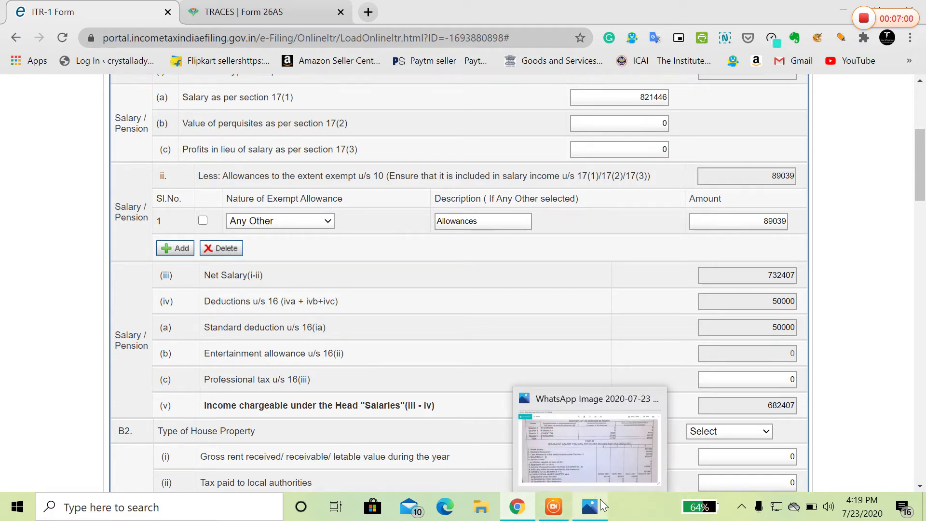
click(590, 446)
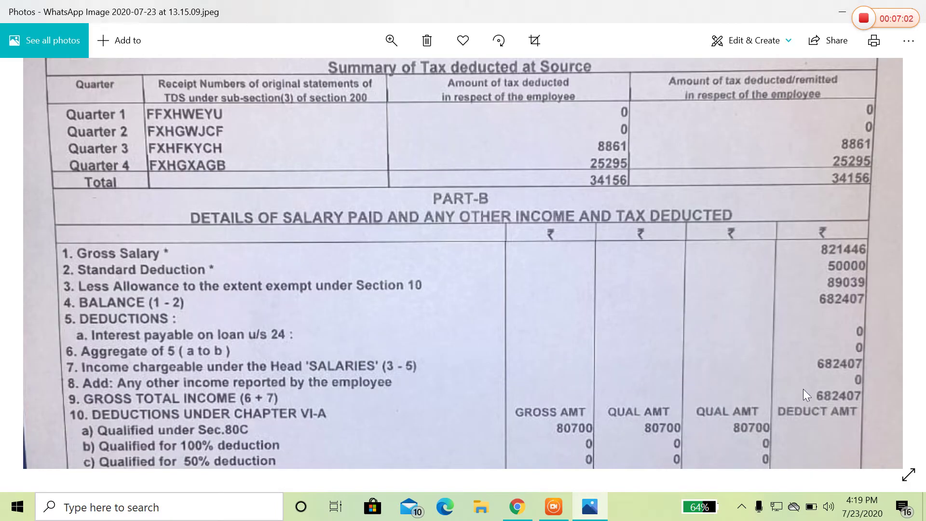
click(522, 503)
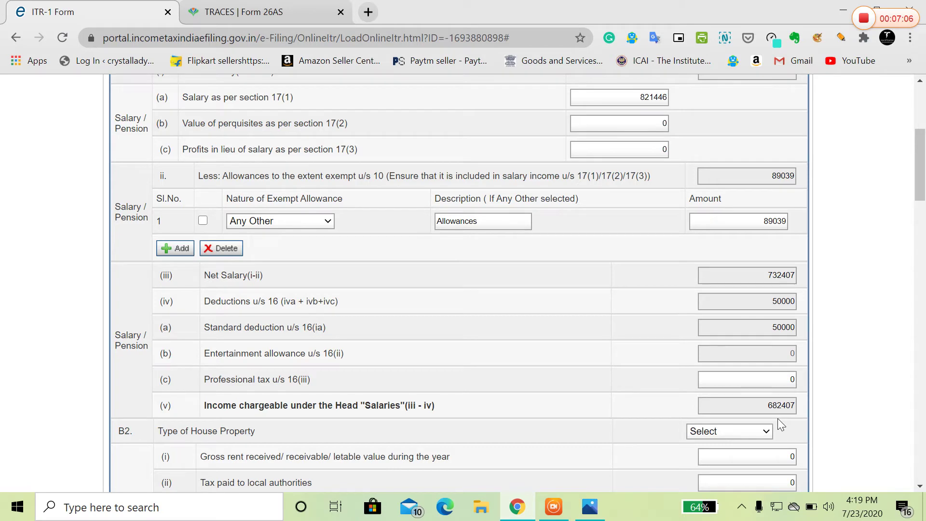
- Activate the browser's page-drawing extension with the rectangle tool over the House Property section of the form
scroll(777, 418, down, 3)
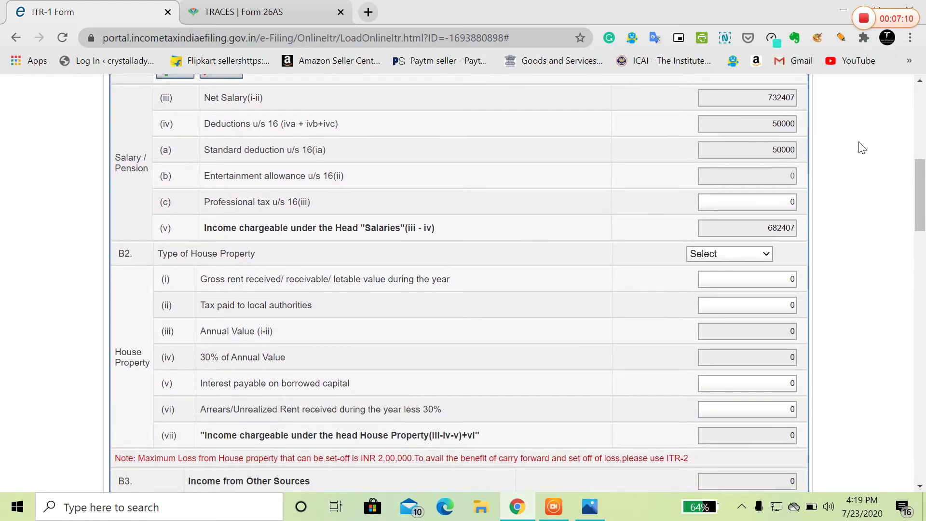
click(817, 37)
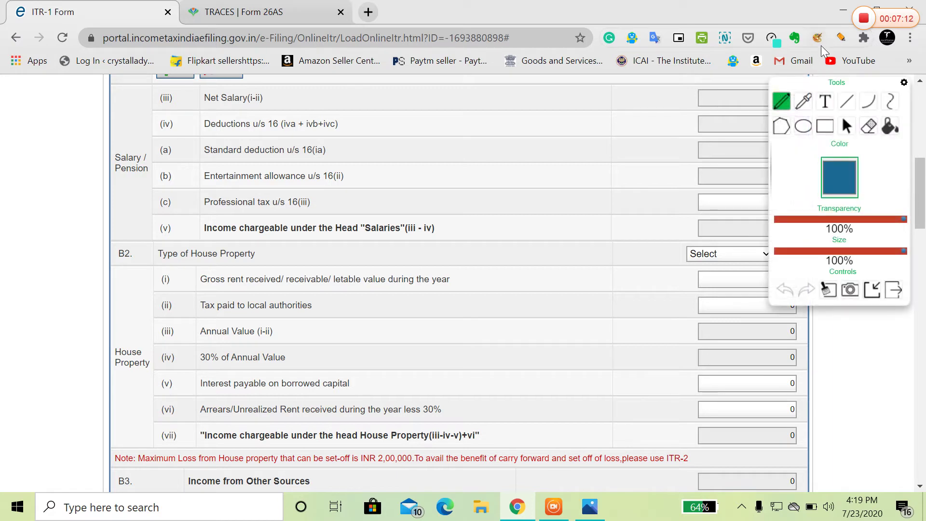
click(872, 291)
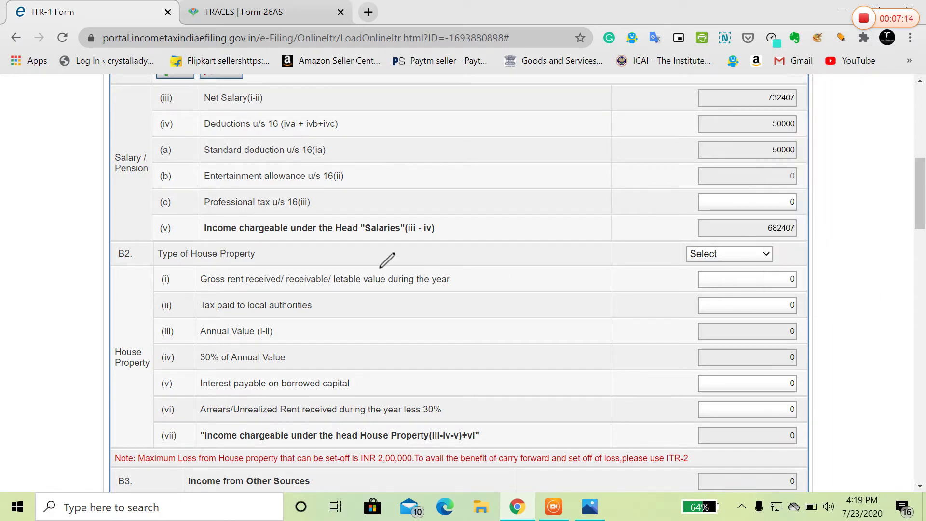
click(817, 38)
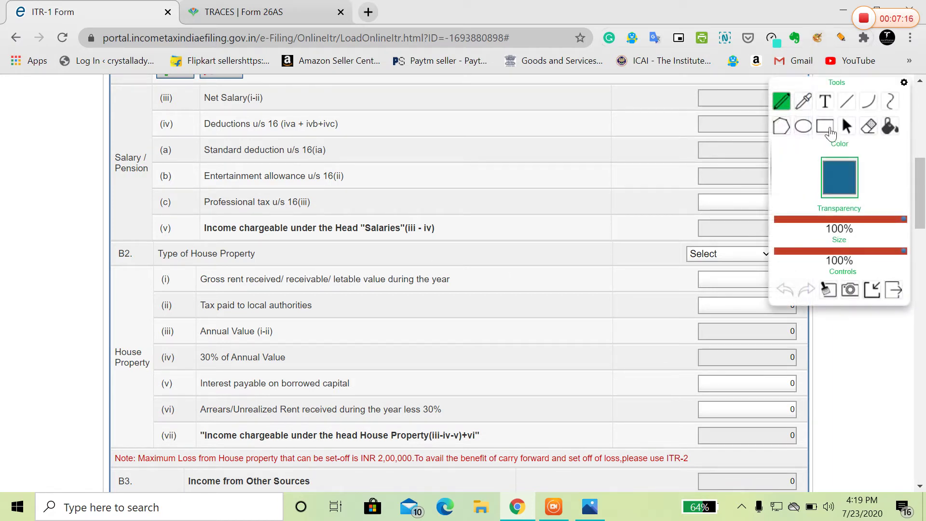
click(830, 131)
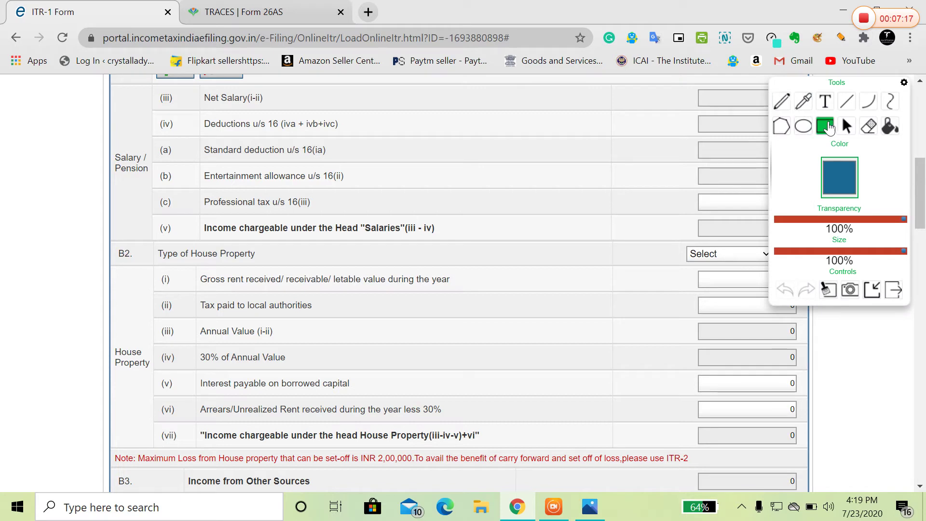
click(872, 290)
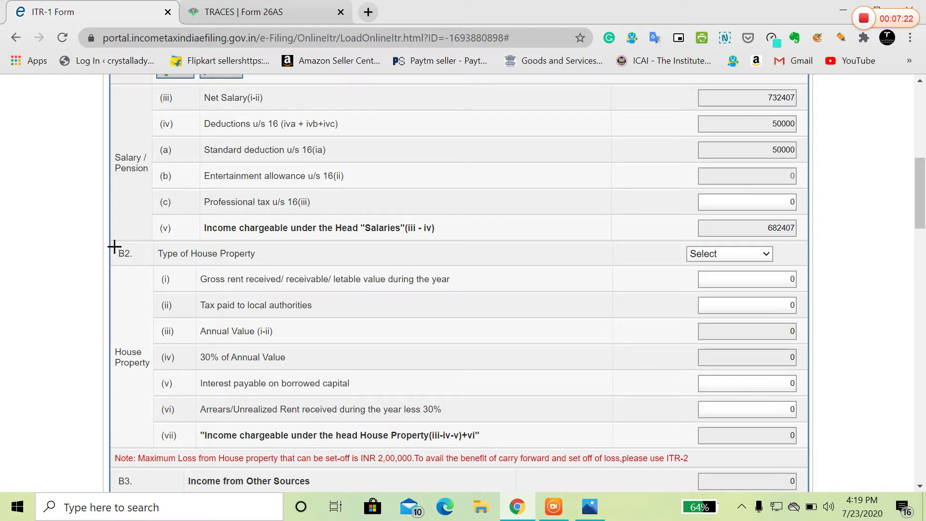
- Try a rectangle over the B2 label, then undo it and set the drawing size to 30%
mouse_move(114, 247)
mouse_down()
mouse_move(337, 366)
mouse_move(129, 255)
mouse_up()
click(817, 38)
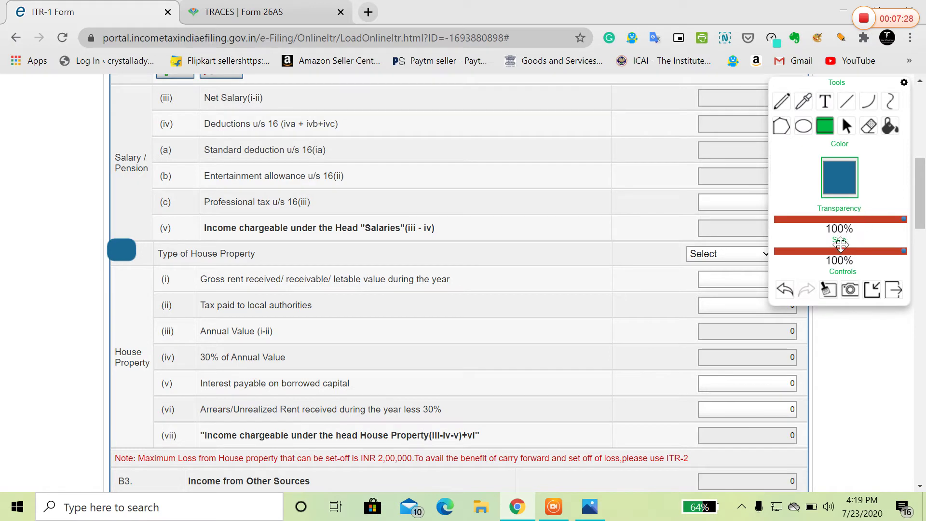
drag(879, 252, 814, 262)
click(794, 292)
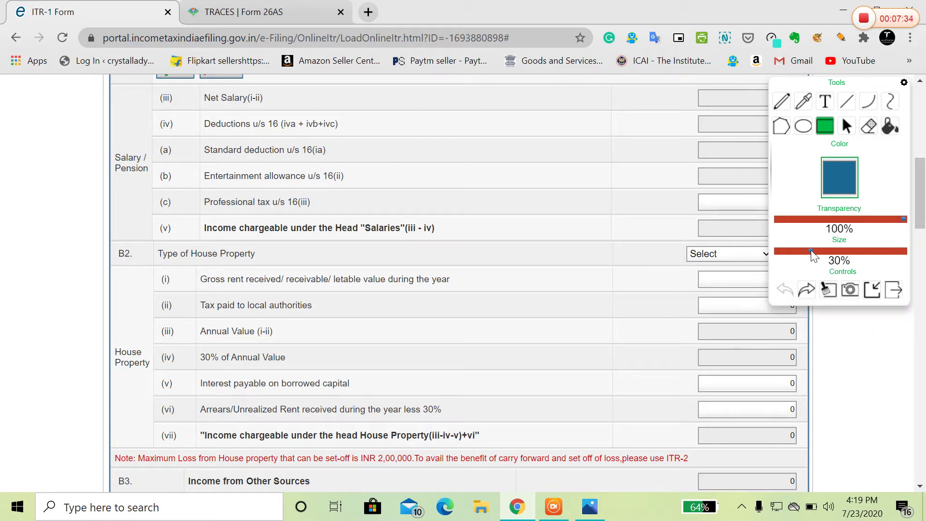
- Set the drawing size to 20% and outline the whole B2 House Property section with a rectangle
drag(811, 251, 798, 252)
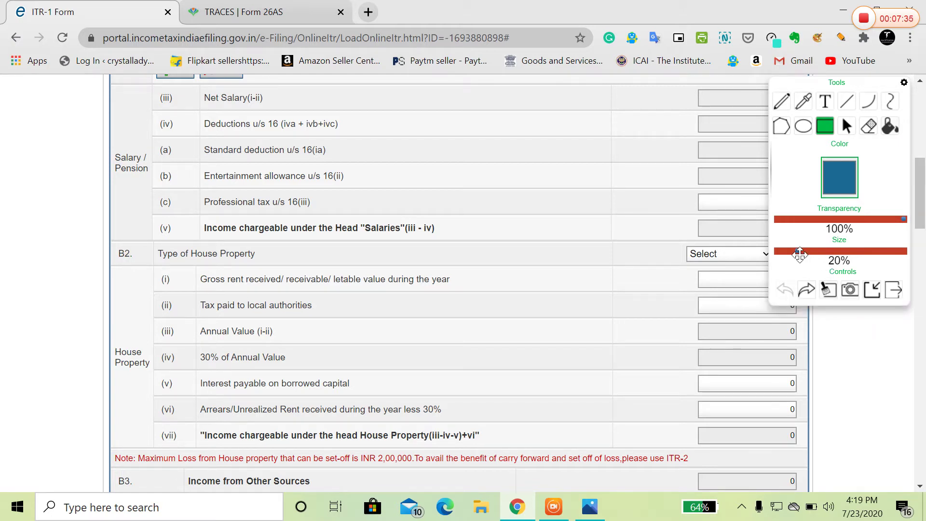
click(872, 292)
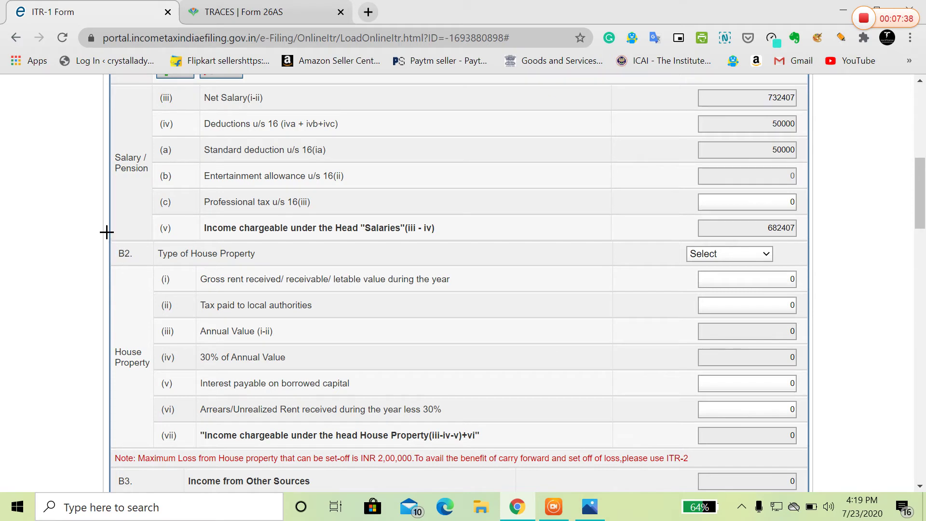
mouse_move(112, 243)
mouse_down()
mouse_move(162, 271)
mouse_move(335, 333)
mouse_move(623, 372)
mouse_move(805, 427)
mouse_move(811, 448)
mouse_up()
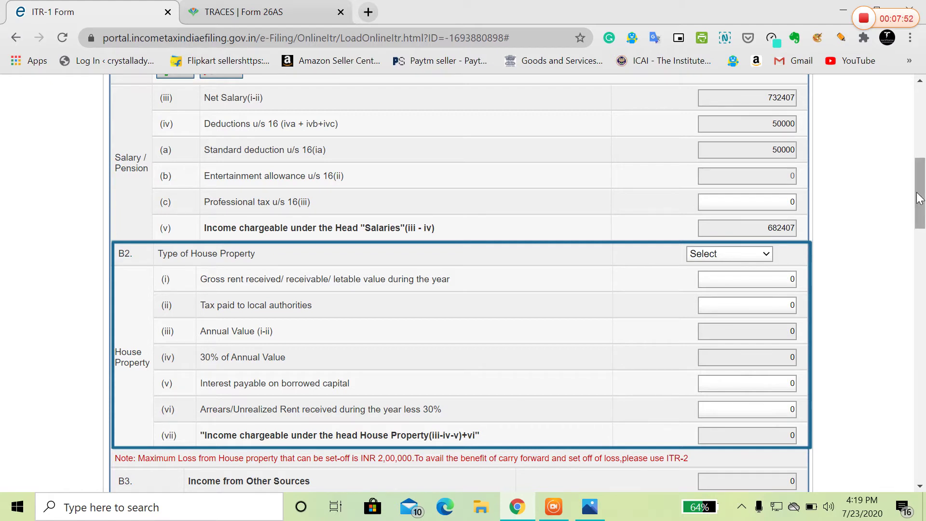
- Dismiss the save reminder and look over the Computation of Income and Tax page down to its final tax rows
drag(918, 197, 925, 247)
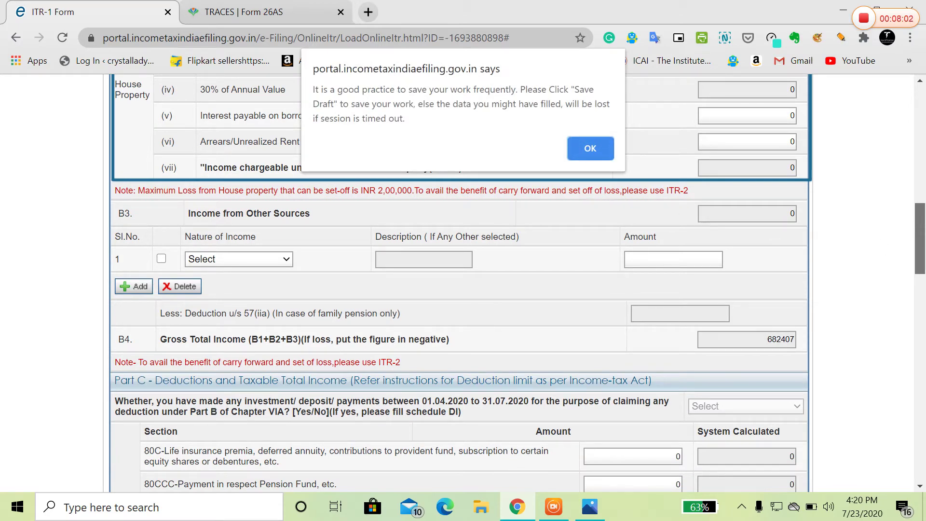
click(590, 148)
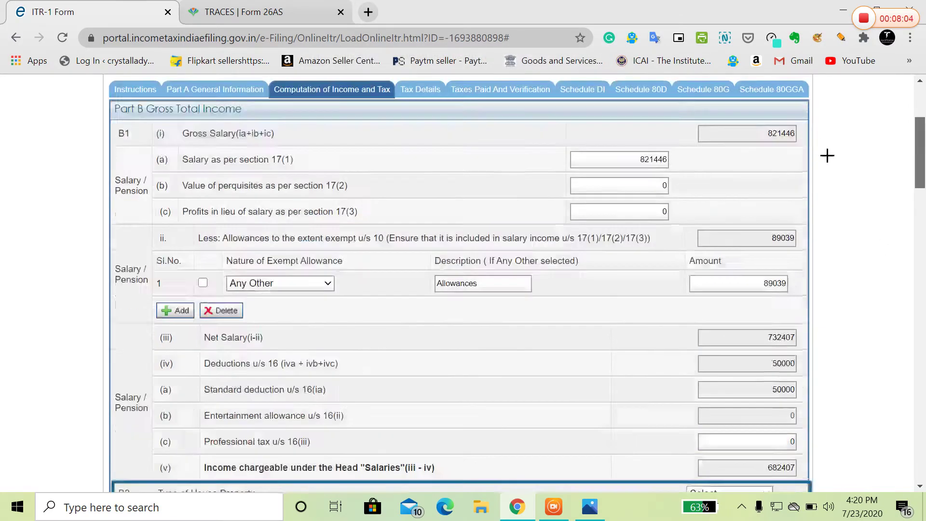
scroll(869, 196, down, 7)
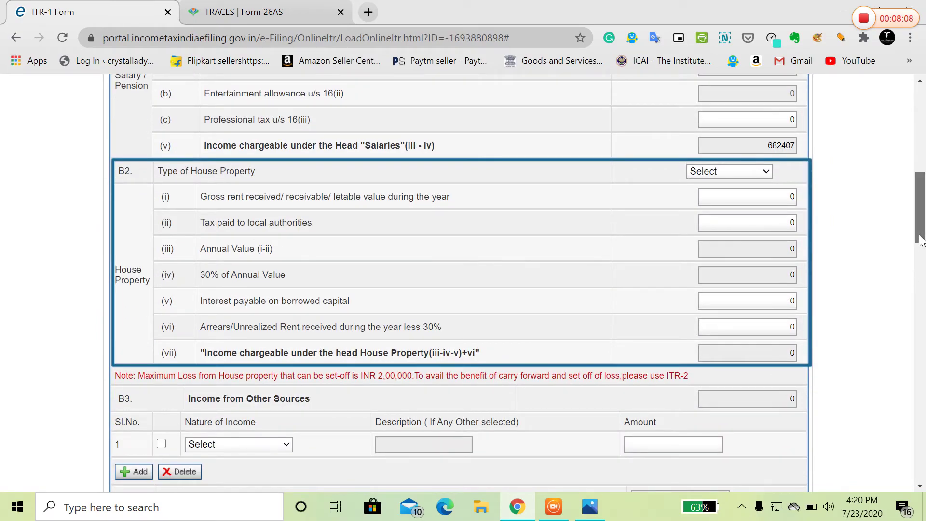
drag(919, 261, 925, 313)
scroll(924, 312, down, 15)
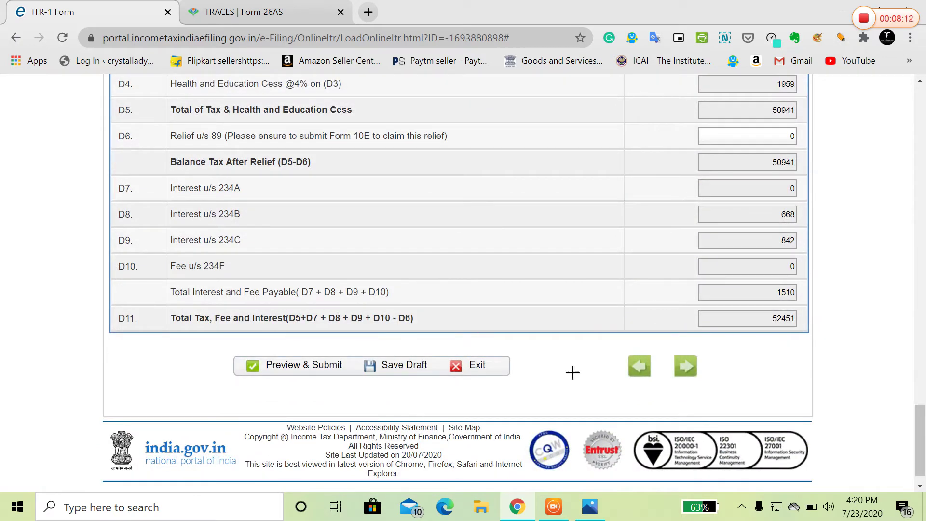
drag(919, 457, 919, 156)
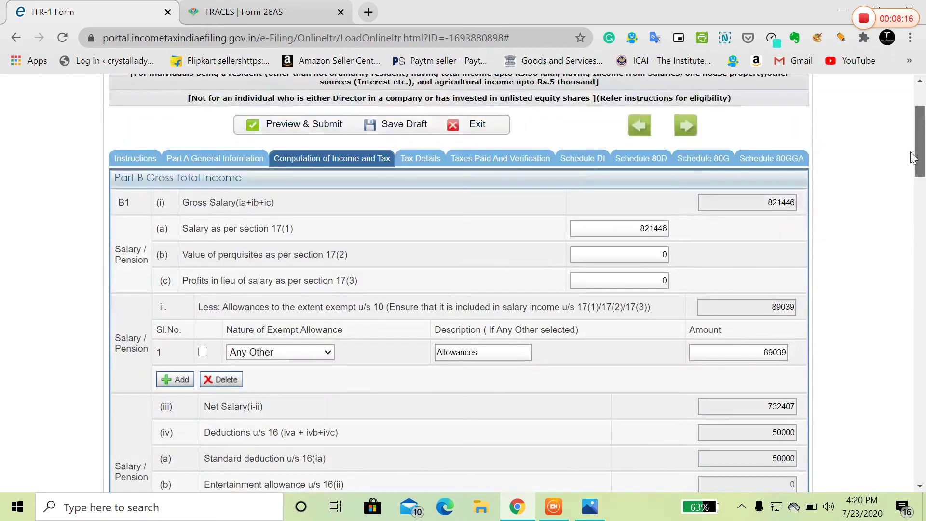
- Exit the page-drawing extension and save the return as a draft
click(818, 38)
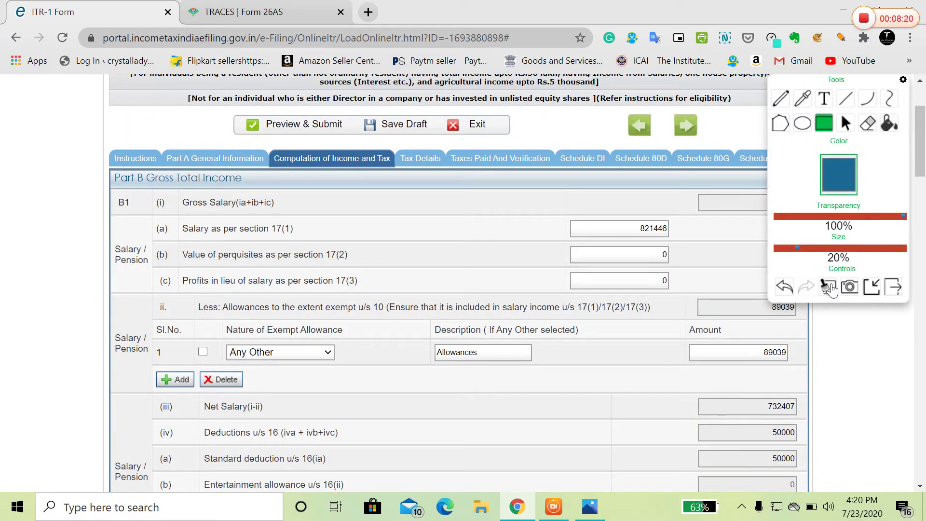
click(895, 290)
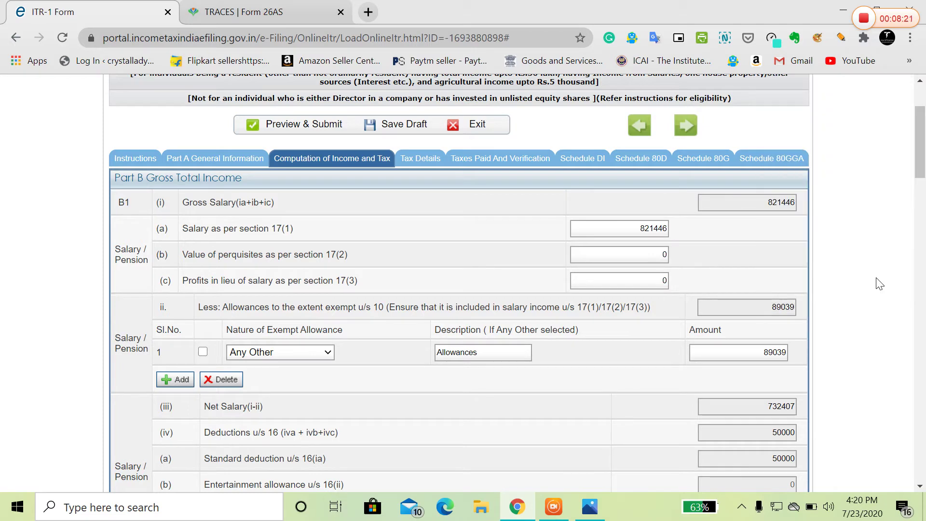
click(424, 123)
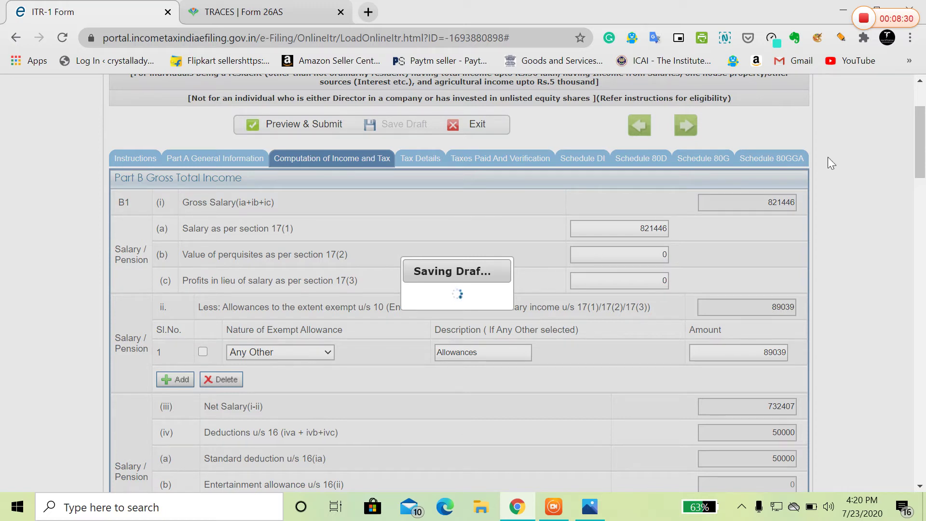
- Review the Nature of Income choices in the B3 Income from Other Sources section, leaving the row unselected
scroll(617, 268, down, 1)
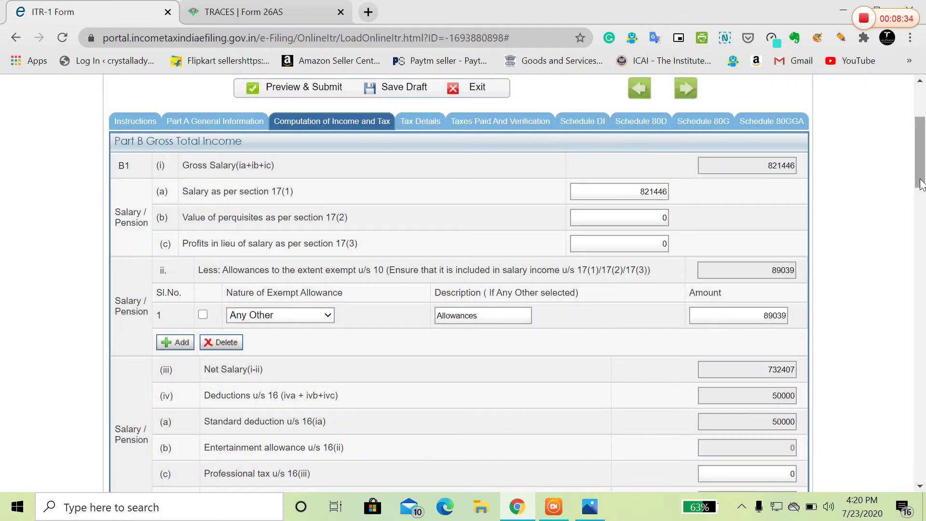
drag(922, 183, 924, 267)
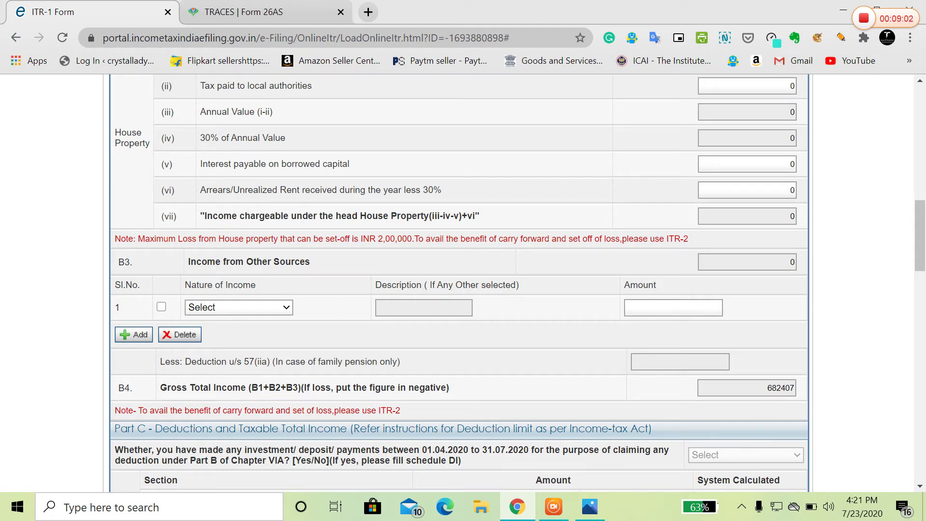
scroll(684, 241, down, 2)
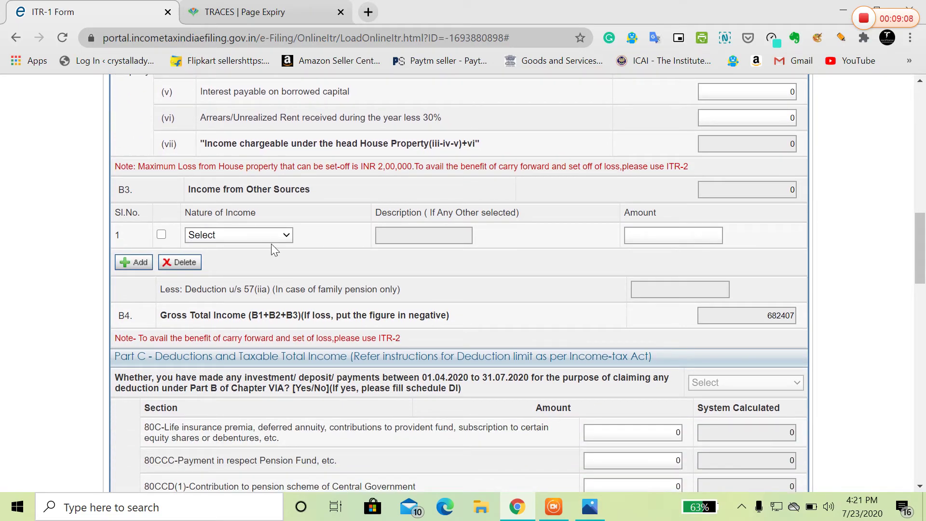
click(262, 235)
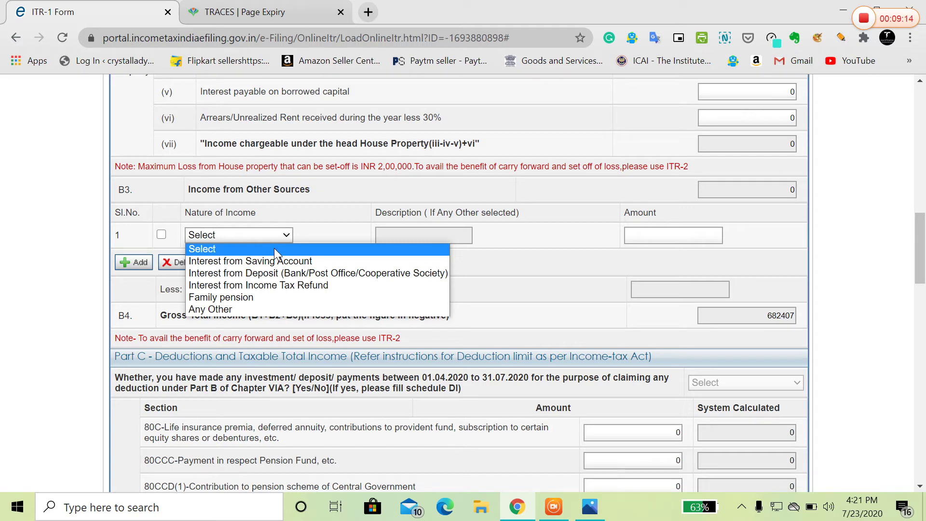
click(297, 233)
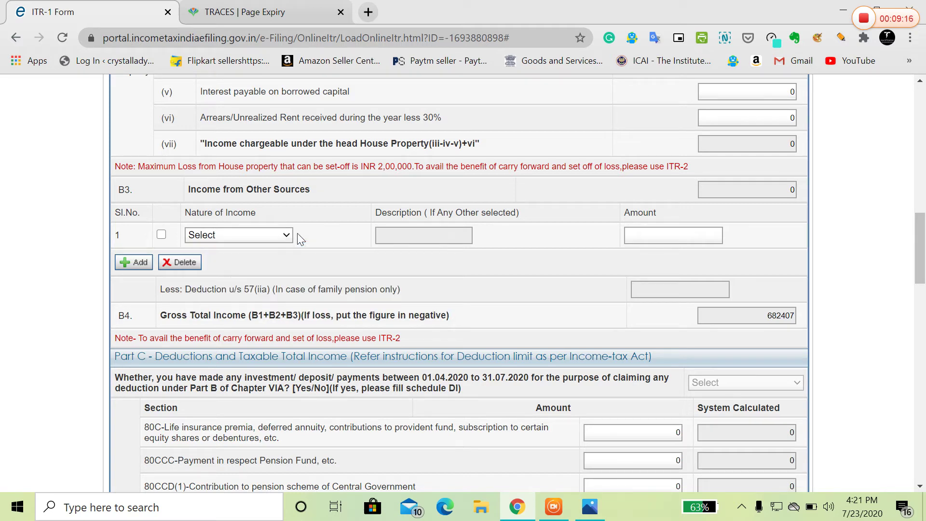
- Switch to the TDS certificate image and read the amounts under Deductions under Chapter VI-A for the form's Part C
scroll(298, 233, down, 1)
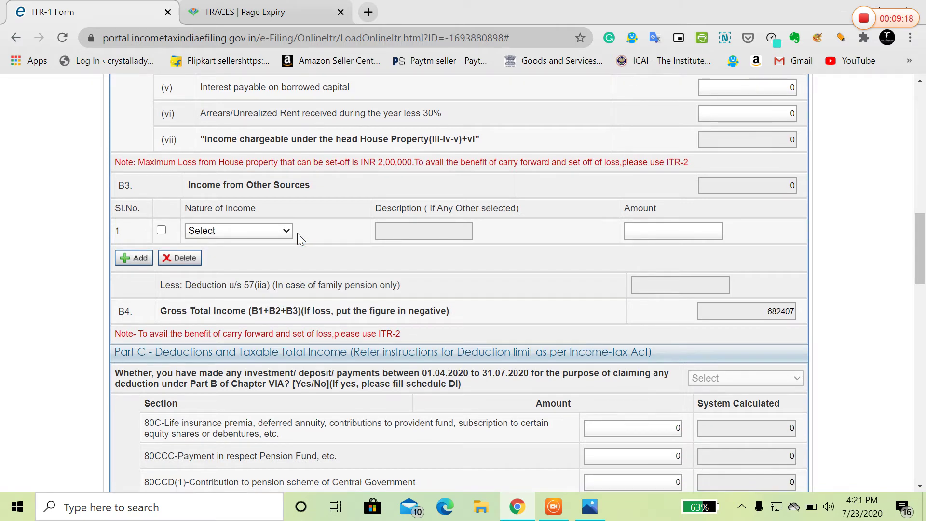
scroll(297, 233, down, 1)
scroll(298, 233, down, 1)
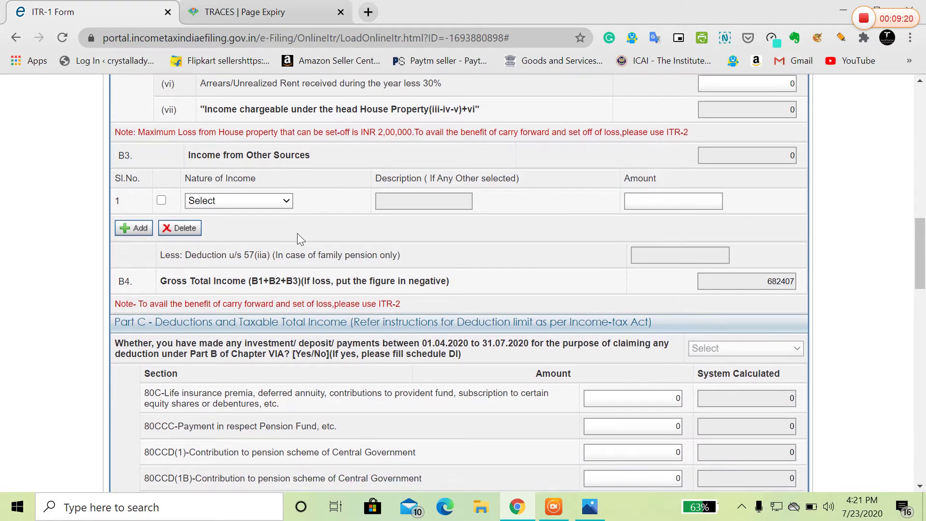
scroll(297, 233, down, 2)
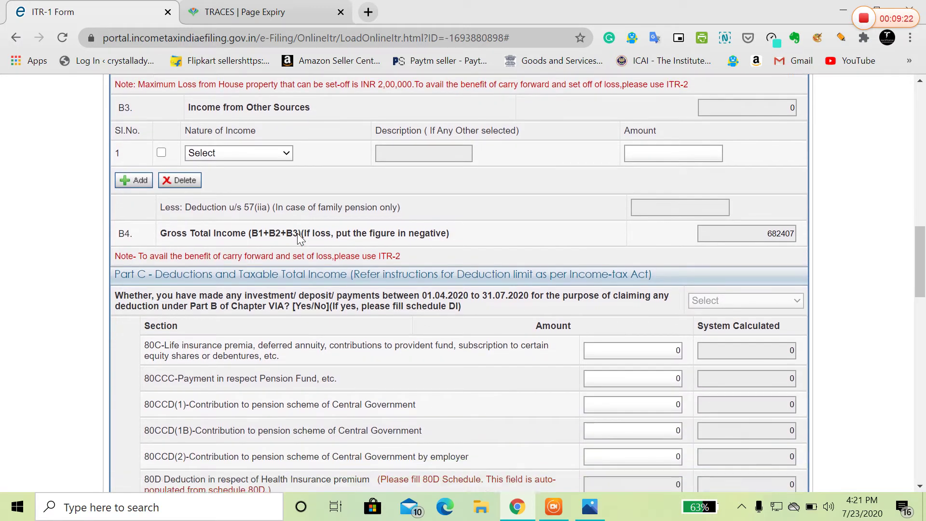
scroll(297, 233, down, 2)
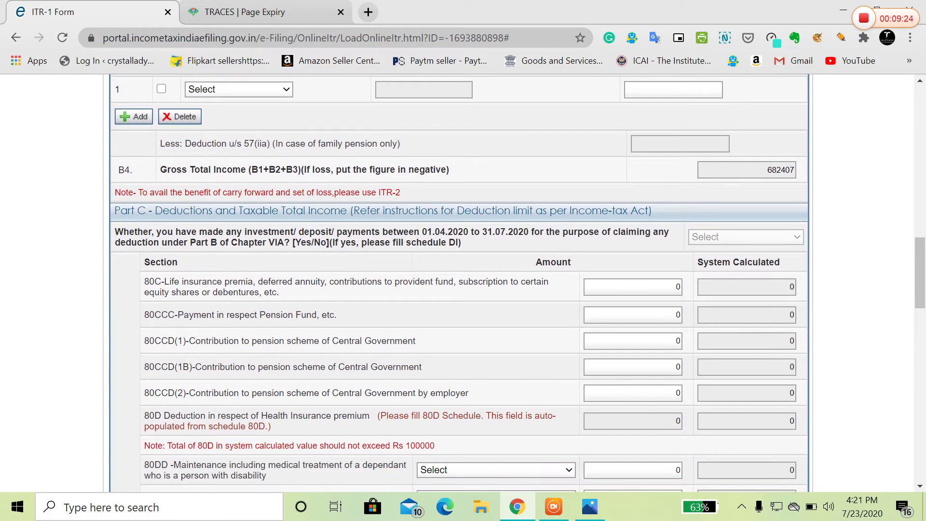
scroll(297, 233, down, 1)
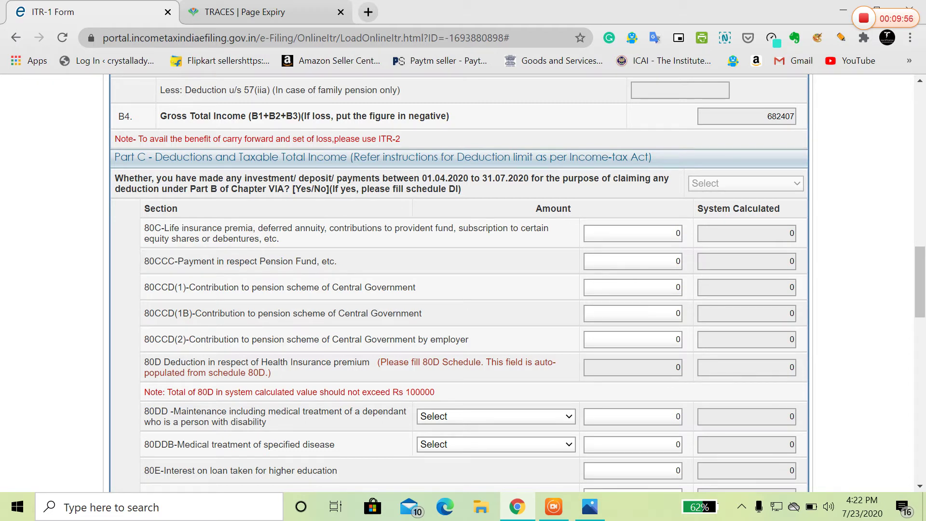
click(281, 8)
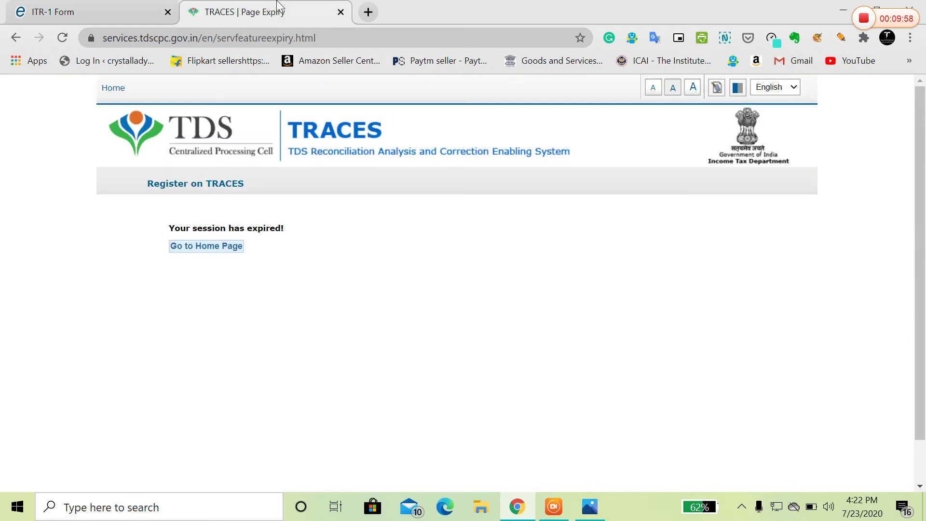
click(144, 7)
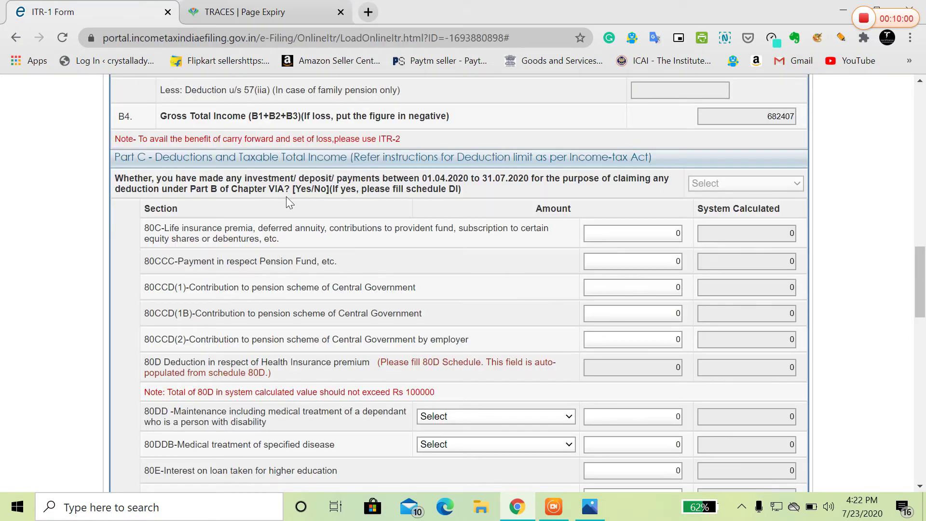
key(alt+Tab)
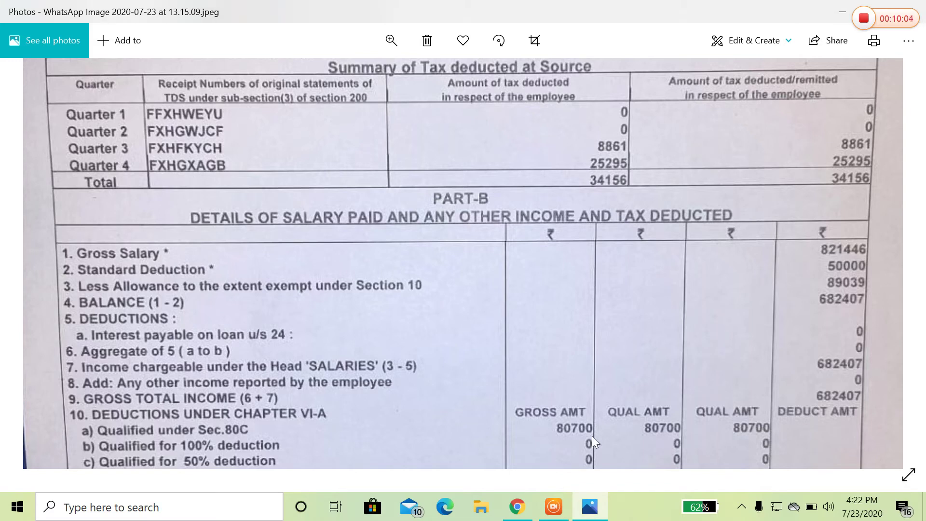
drag(819, 228, 788, 57)
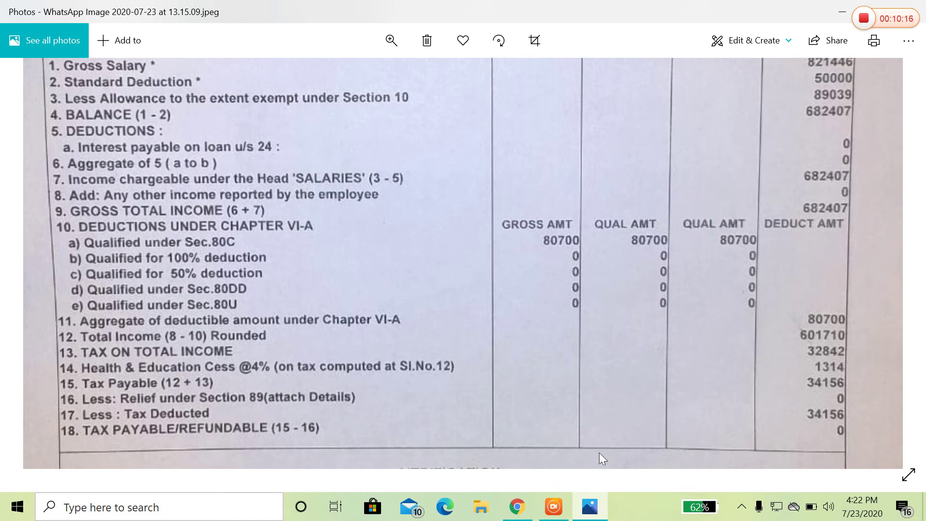
- Back in the ITR-1 form, enter 80700 as the 80C deduction and answer NO to investments made between 01.04.2020 and 31.07.2020
click(519, 510)
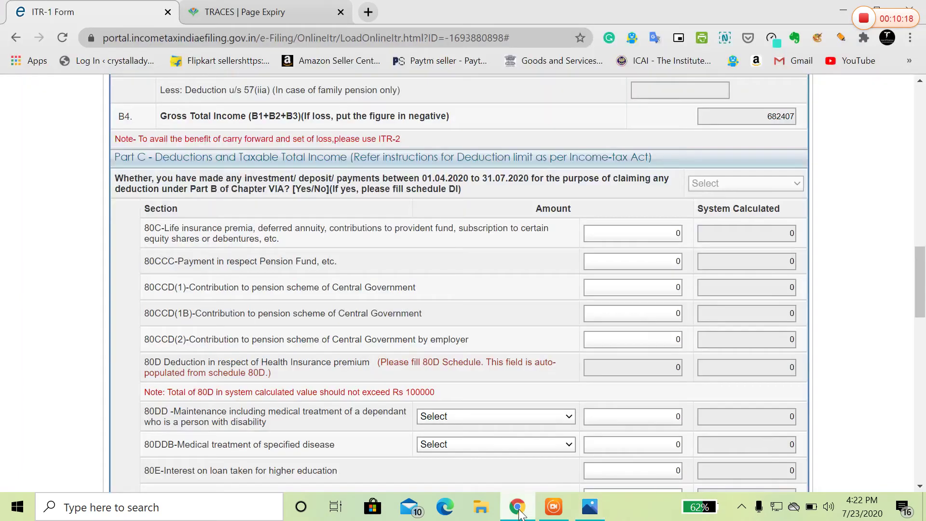
double_click(666, 233)
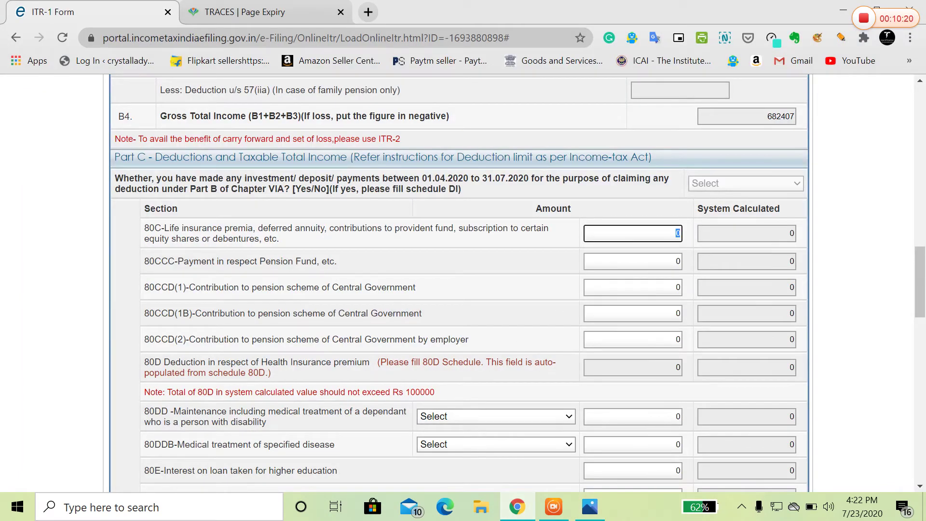
text(80700)
key(Tab)
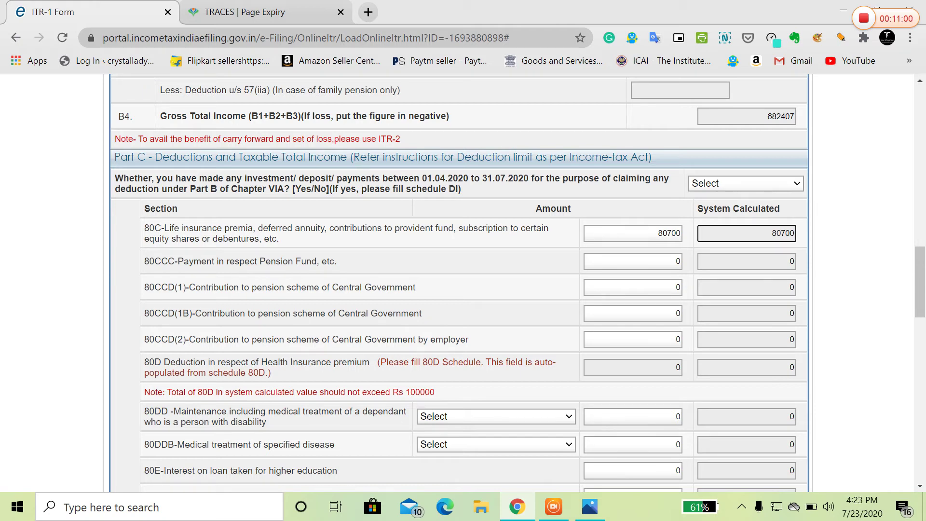
click(720, 181)
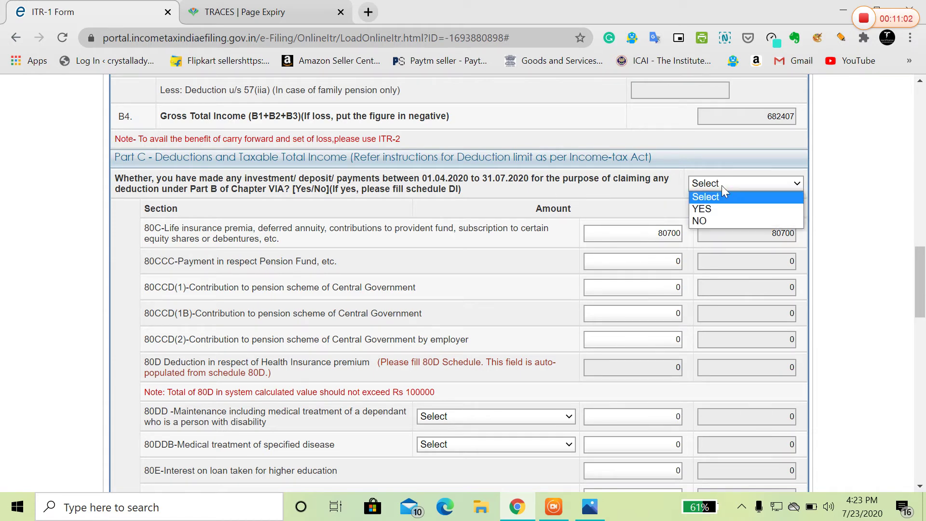
click(729, 219)
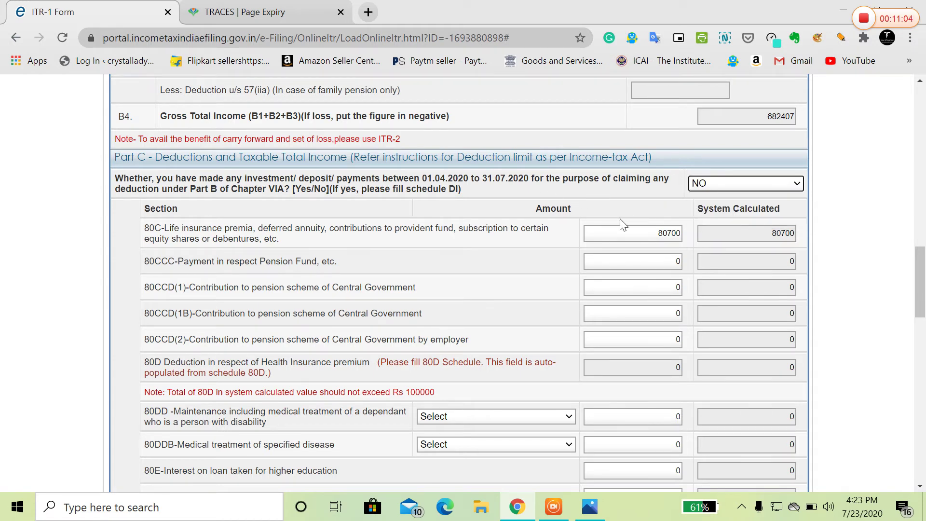
- Review the remaining Part C deduction rows from 80CCC to 80U, including the Total Deductions and Total Income figures
scroll(620, 218, down, 2)
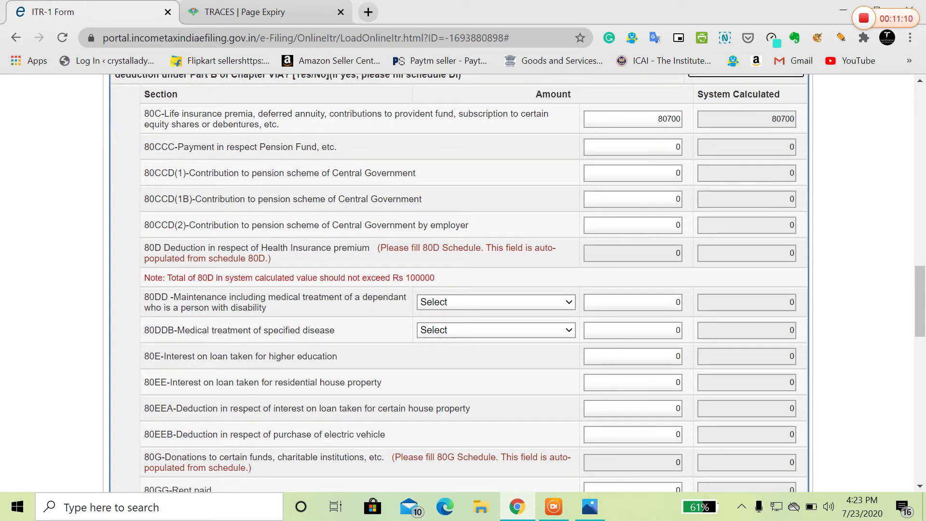
scroll(302, 235, down, 1)
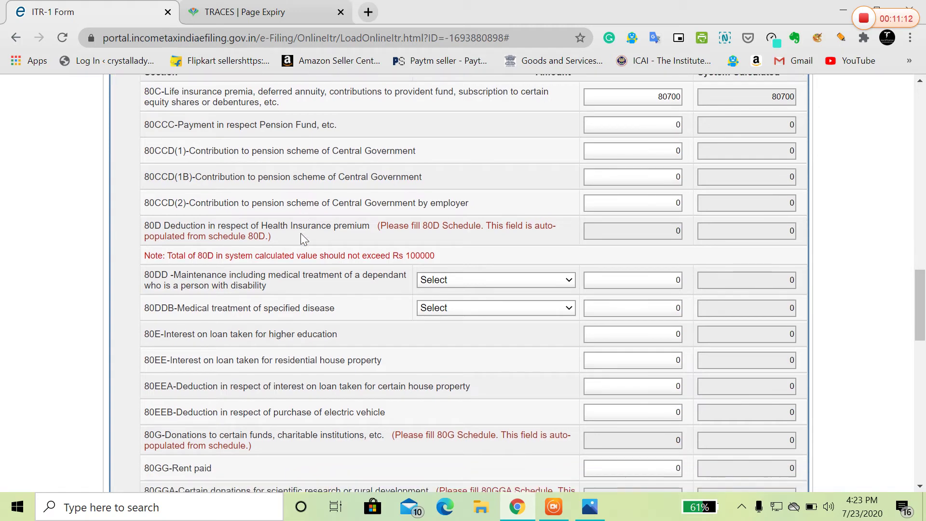
scroll(300, 233, down, 1)
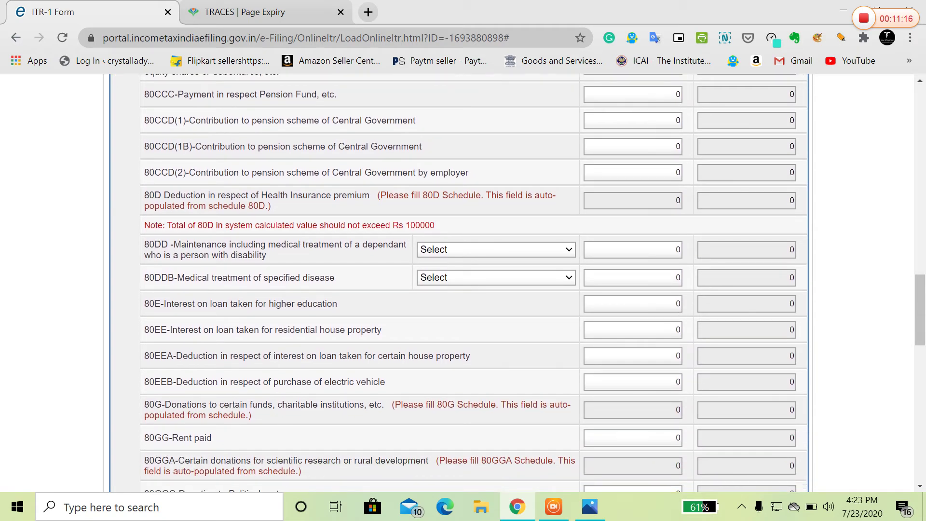
scroll(299, 196, down, 1)
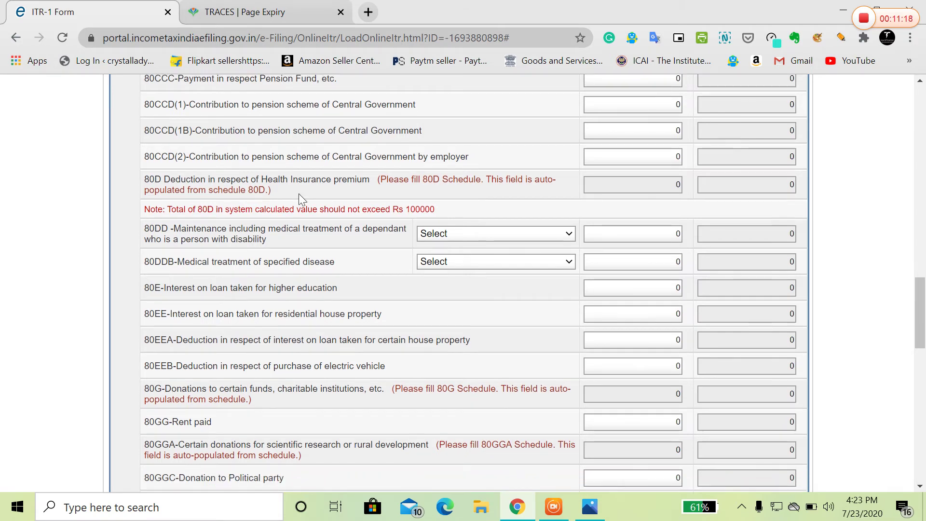
scroll(299, 193, down, 1)
scroll(299, 193, down, 3)
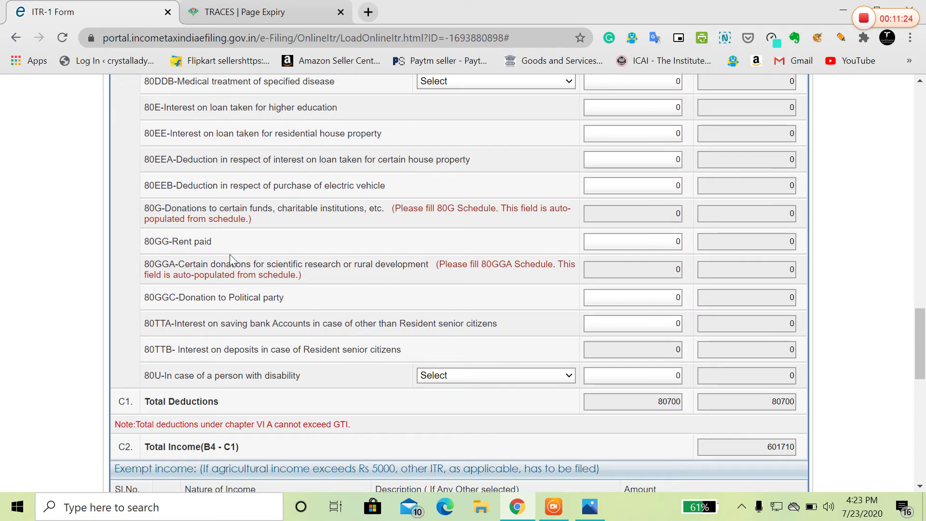
- Compare the Total Deductions and Total Income figures in Part C with the TDS certificate image and return to the ITR-1 form
key(ctrl+plus)
key(ctrl+minus)
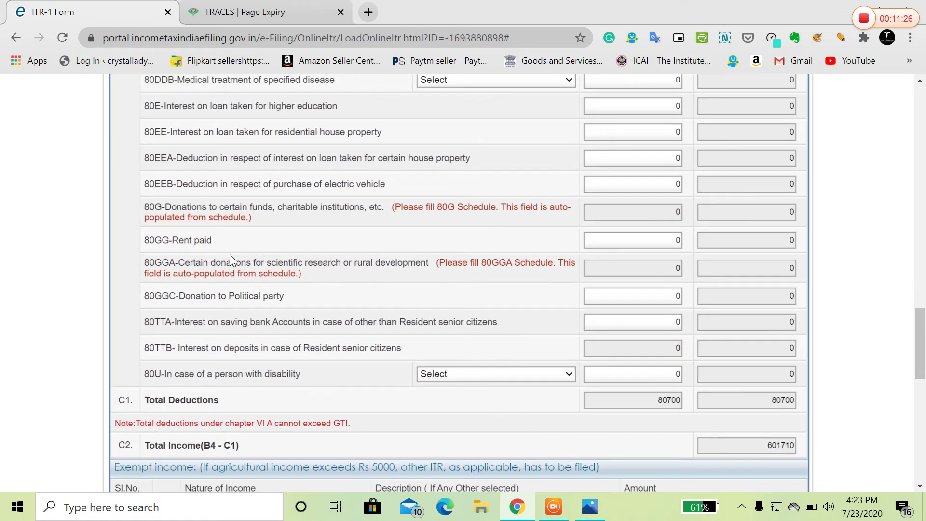
scroll(349, 331, down, 3)
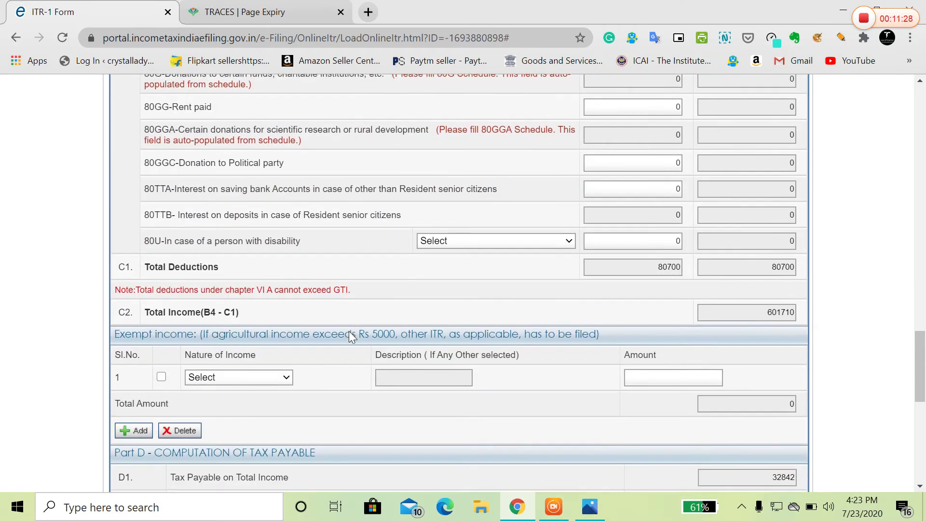
click(598, 508)
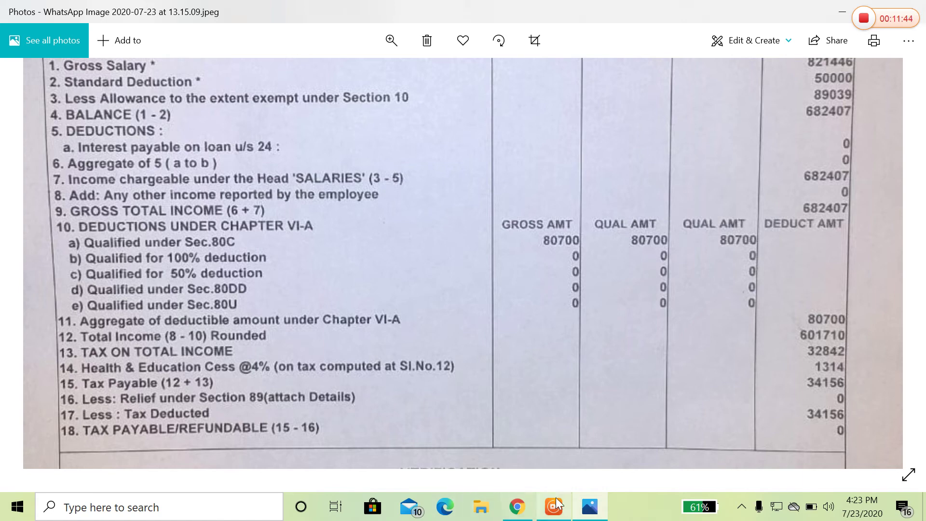
click(517, 506)
- Review the Exempt income section and the Part D tax computation rows from D1 to D11
scroll(770, 315, down, 3)
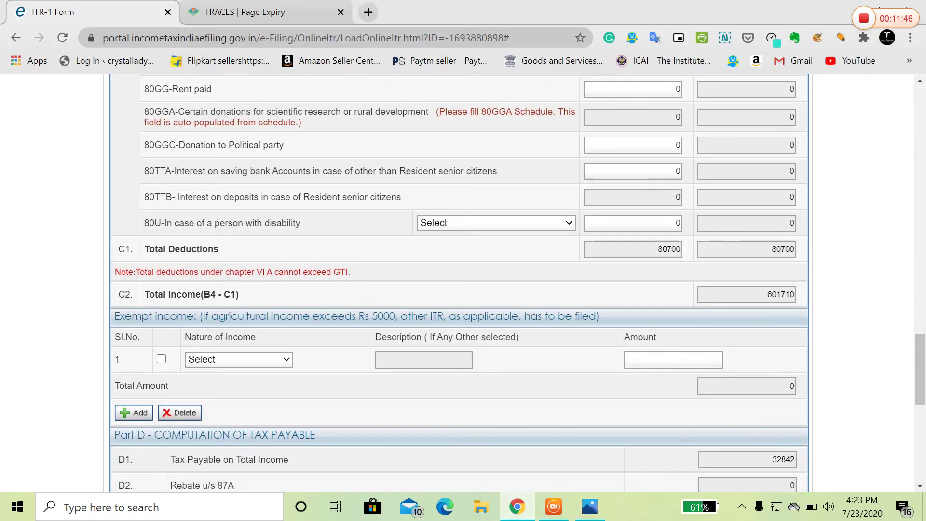
scroll(770, 314, down, 1)
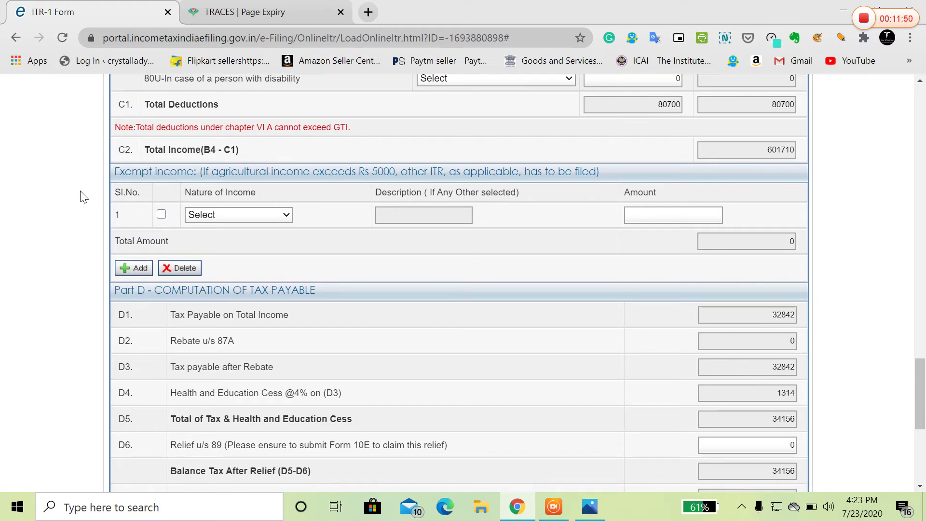
scroll(530, 189, down, 3)
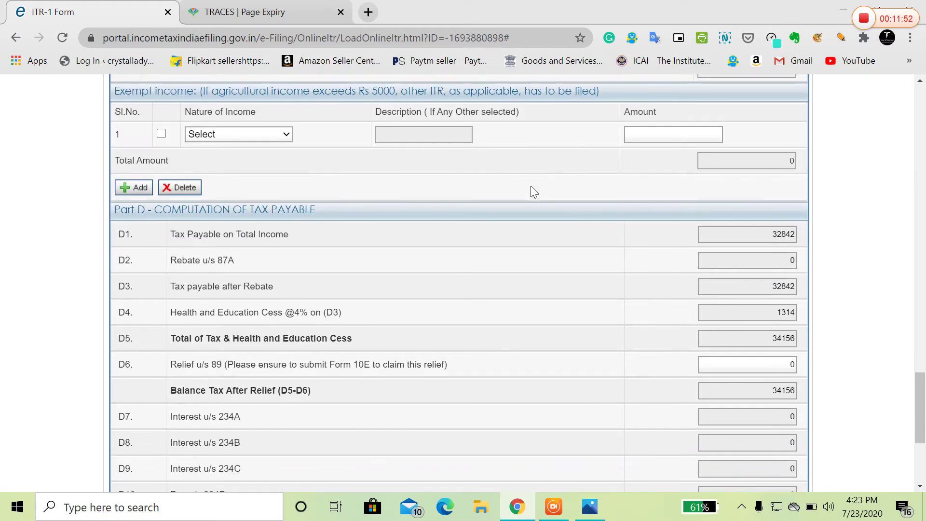
scroll(531, 189, down, 1)
scroll(530, 189, down, 1)
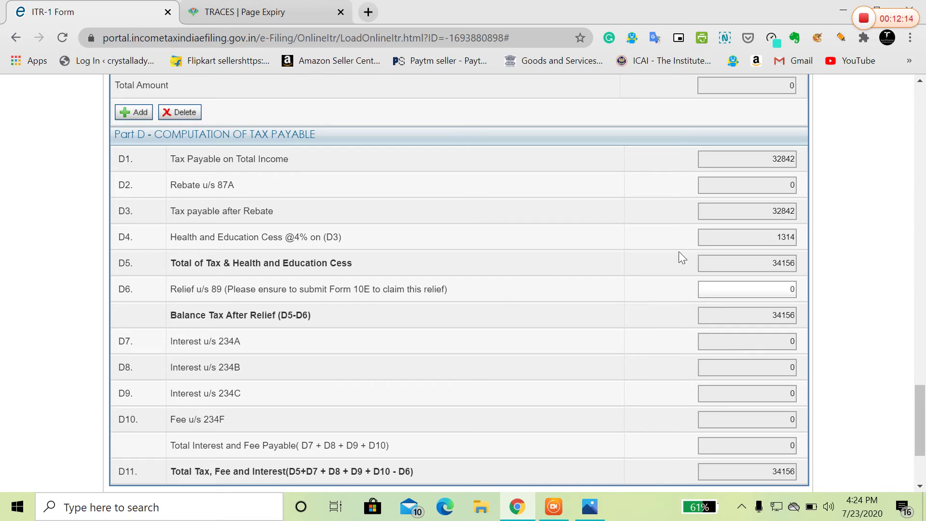
scroll(463, 282, down, 1)
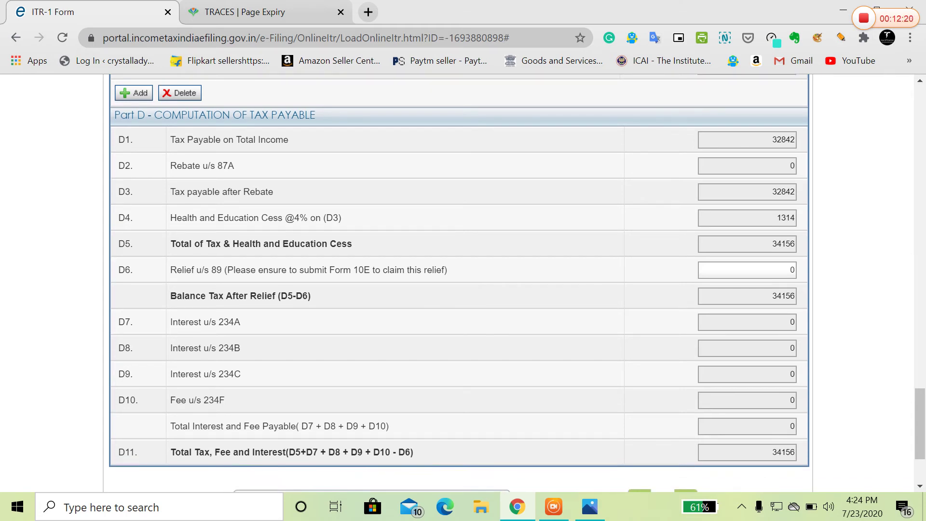
scroll(720, 268, down, 1)
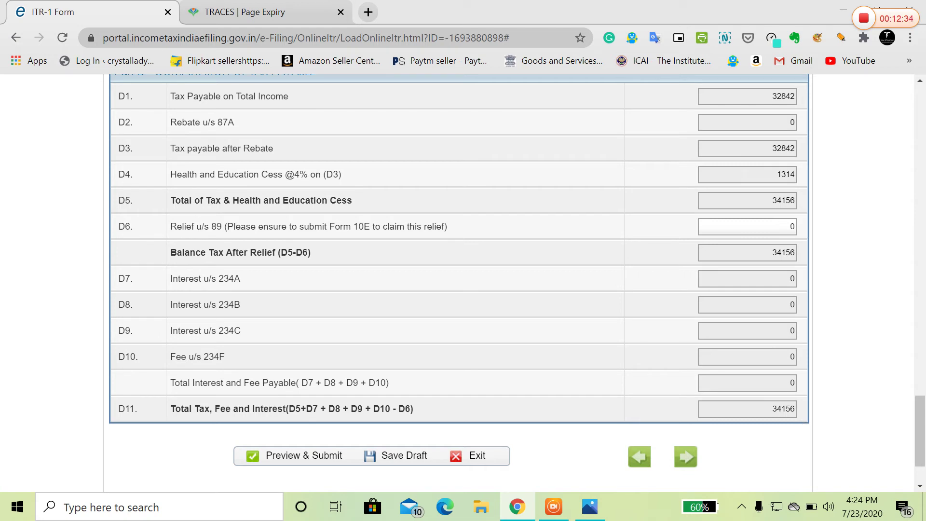
- Save the return as a draft and open the Tax Details section of the form
scroll(579, 319, up, 15)
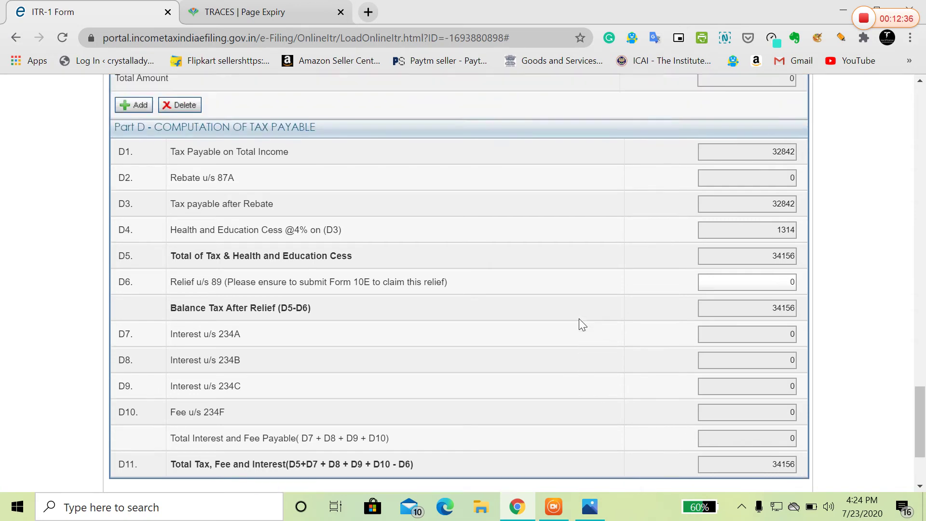
scroll(579, 321, up, 20)
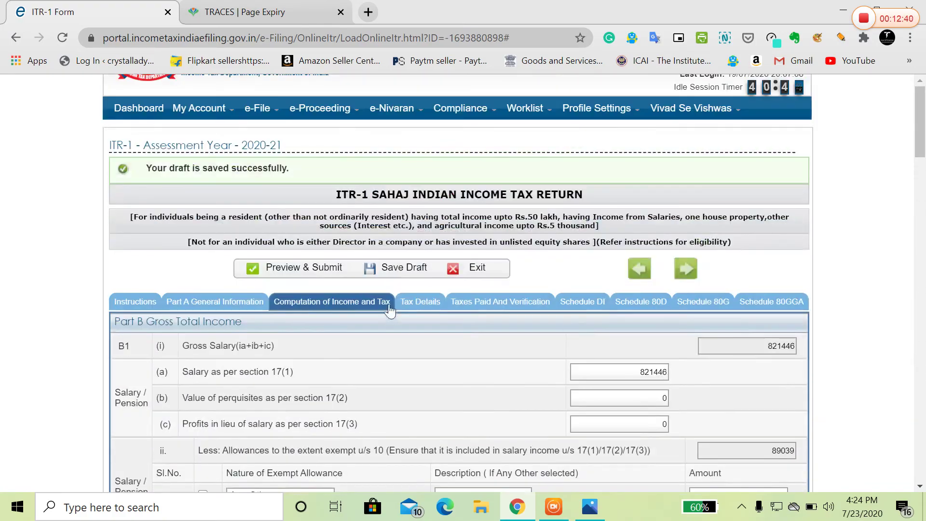
click(406, 268)
click(418, 301)
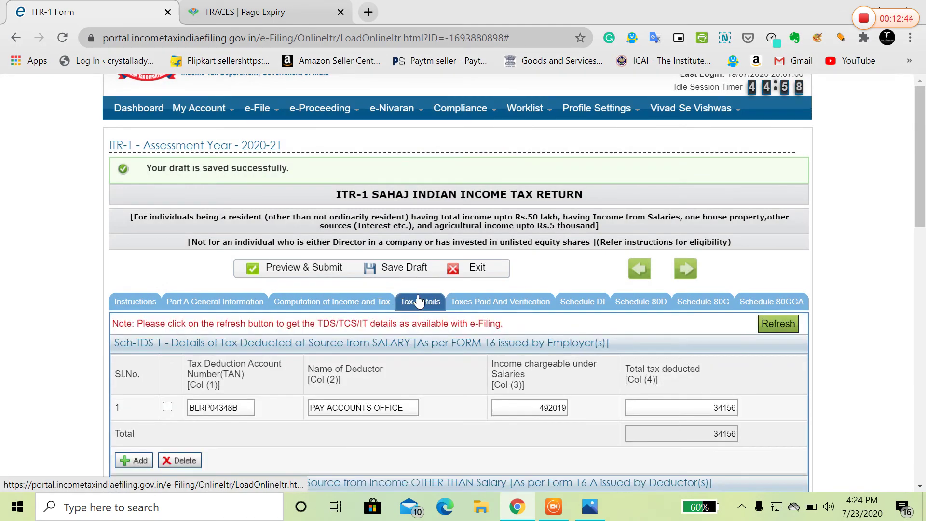
- Review the Sch-TDS 1, TDS 2, TDS 3, TCS and IT tables in Tax Details, dismissing the save-draft reminder
scroll(418, 301, down, 3)
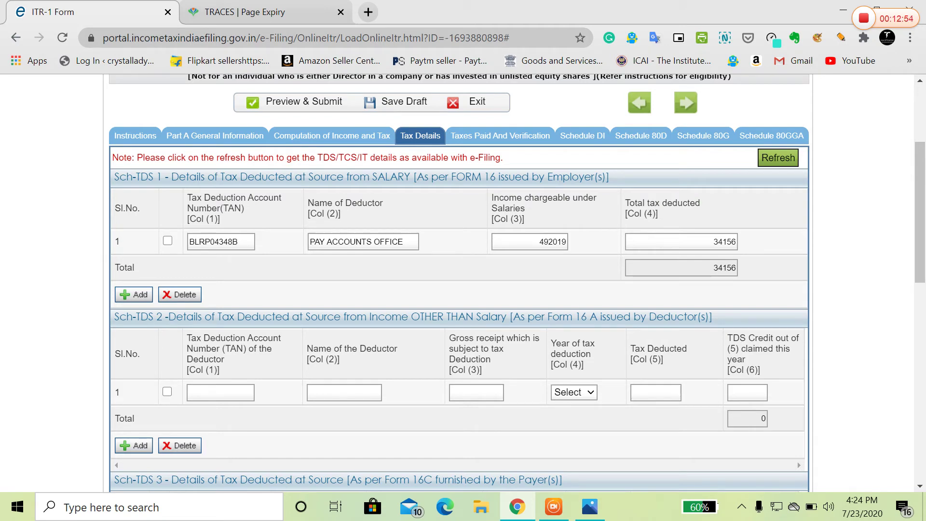
scroll(719, 255, down, 2)
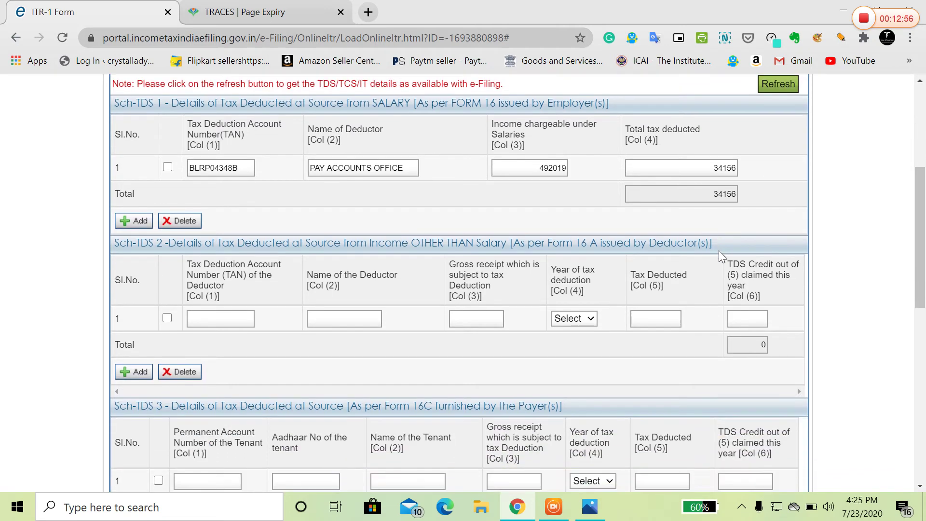
scroll(719, 252, down, 3)
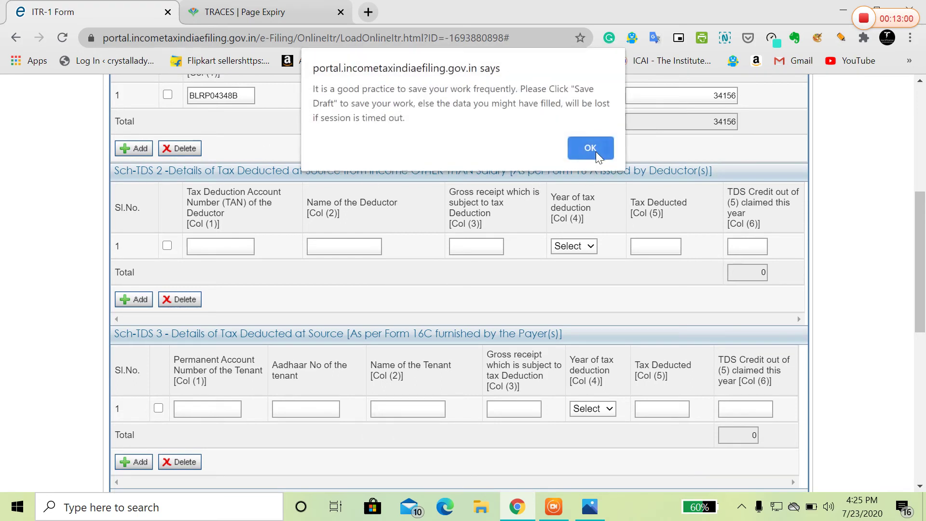
click(590, 149)
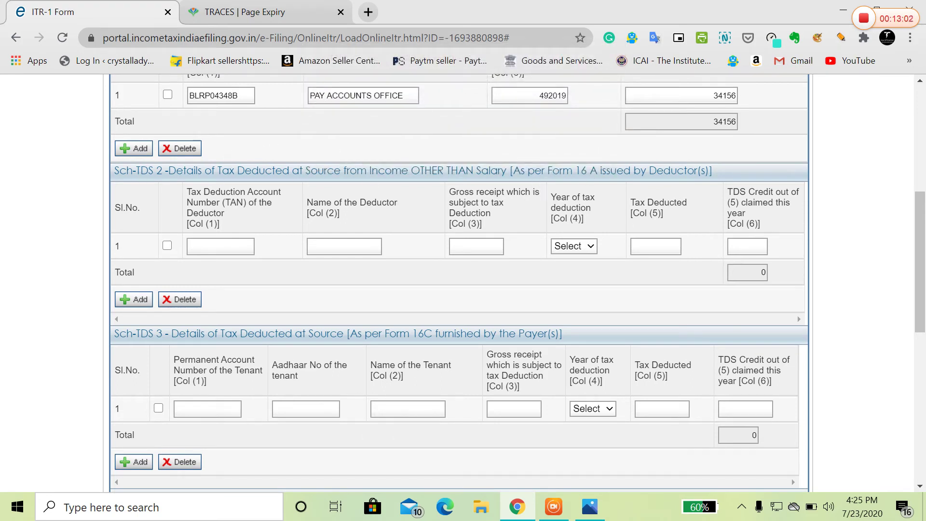
scroll(460, 283, down, 2)
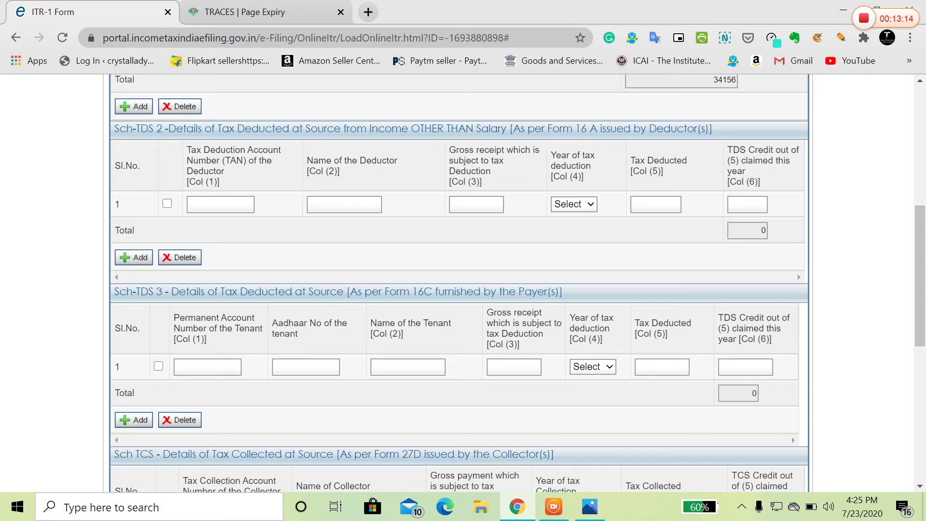
scroll(589, 138, down, 1)
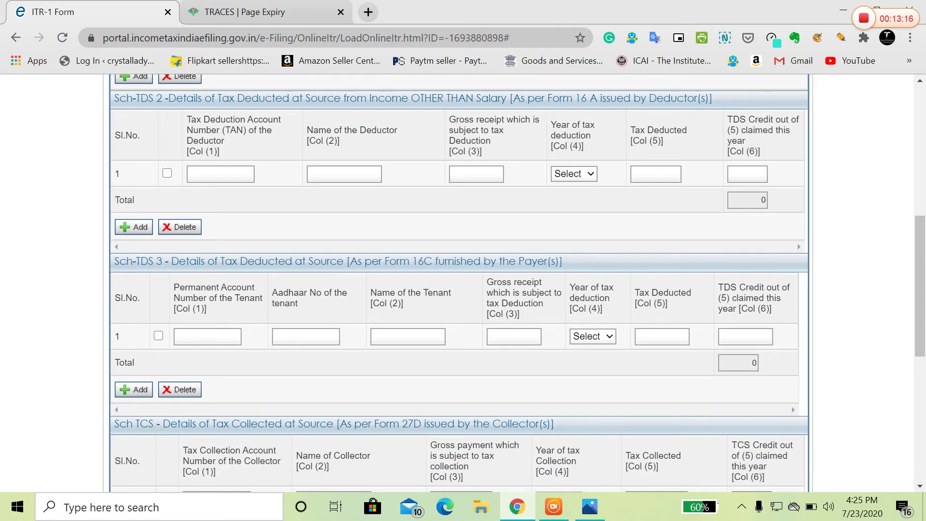
scroll(585, 123, down, 5)
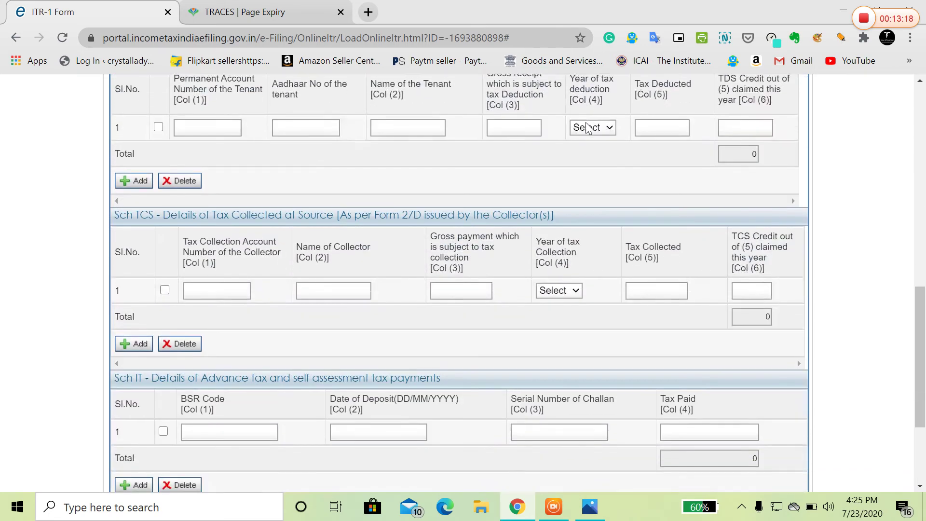
scroll(586, 127, down, 5)
scroll(586, 126, up, 14)
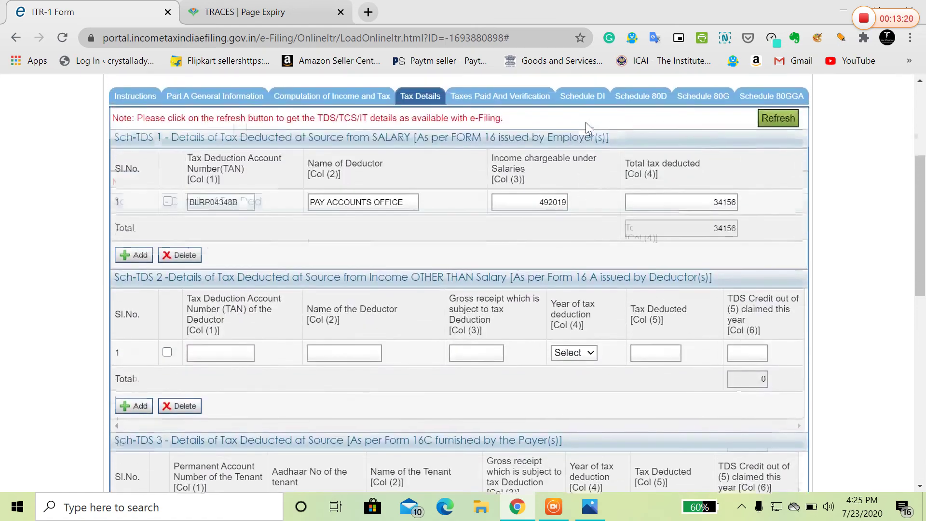
scroll(586, 123, up, 2)
- Open Taxes Paid And Verification and review the total taxes paid, amount payable, refund and bank account details
click(489, 185)
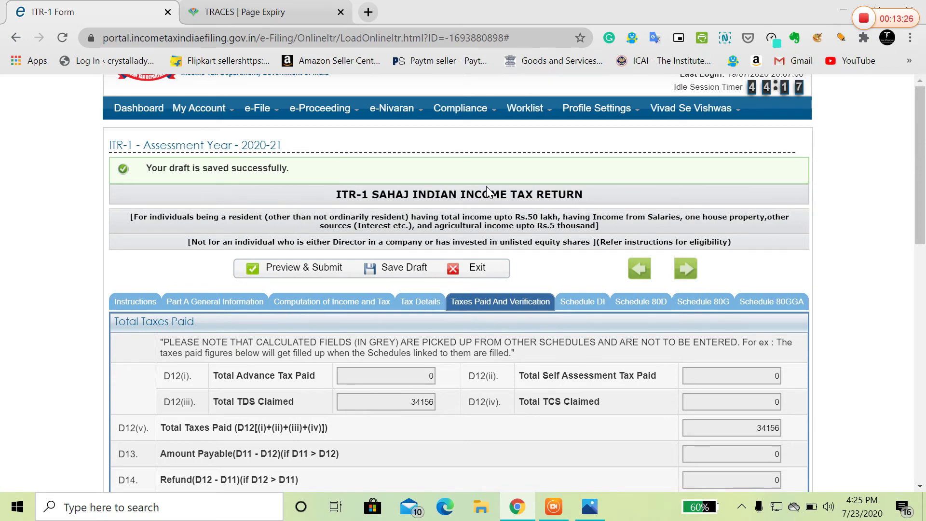
scroll(528, 297, down, 2)
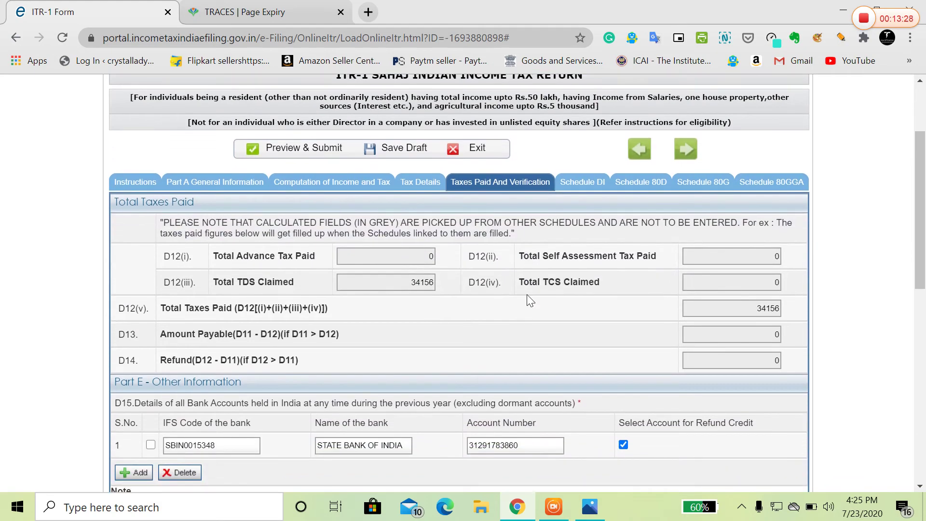
scroll(528, 297, down, 1)
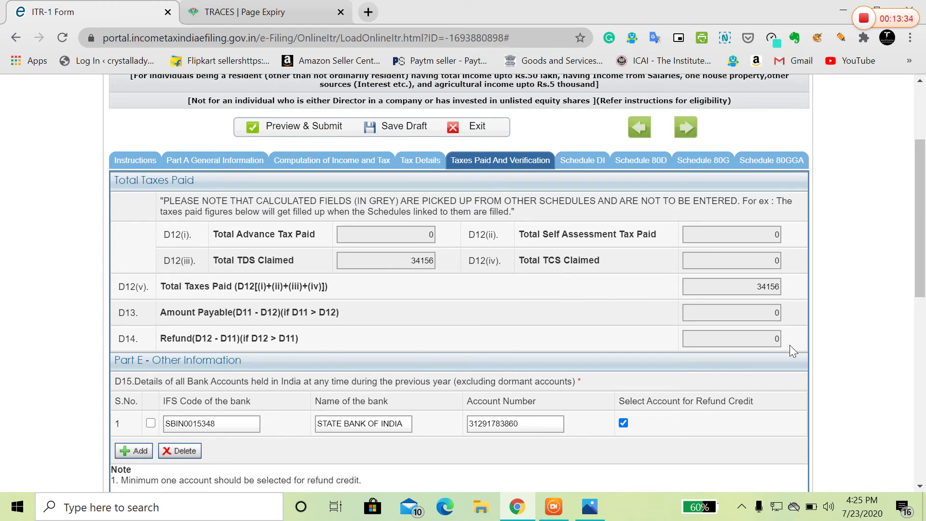
scroll(775, 351, down, 3)
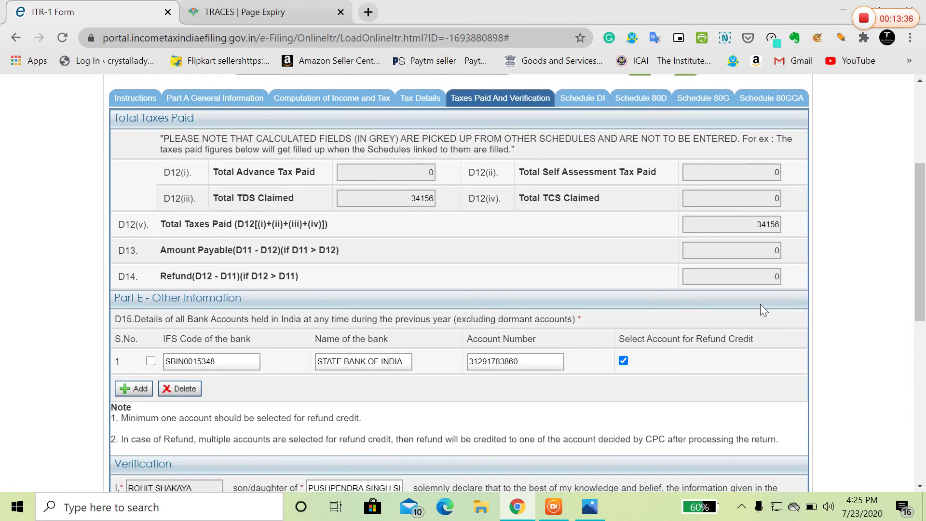
scroll(763, 310, down, 4)
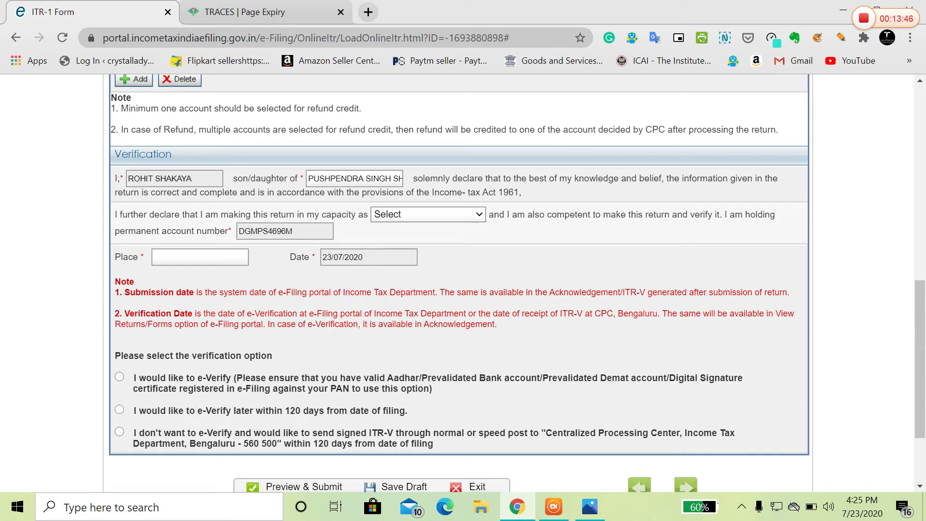
- Complete the Verification section with capacity Self, place New Delhi and the option to e-Verify later within 120 days from date of filing
click(475, 214)
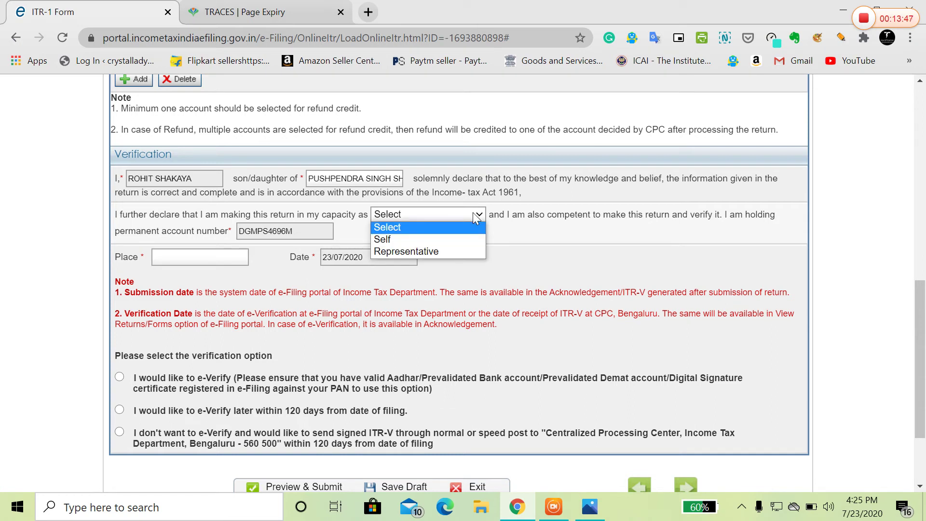
click(471, 240)
click(212, 258)
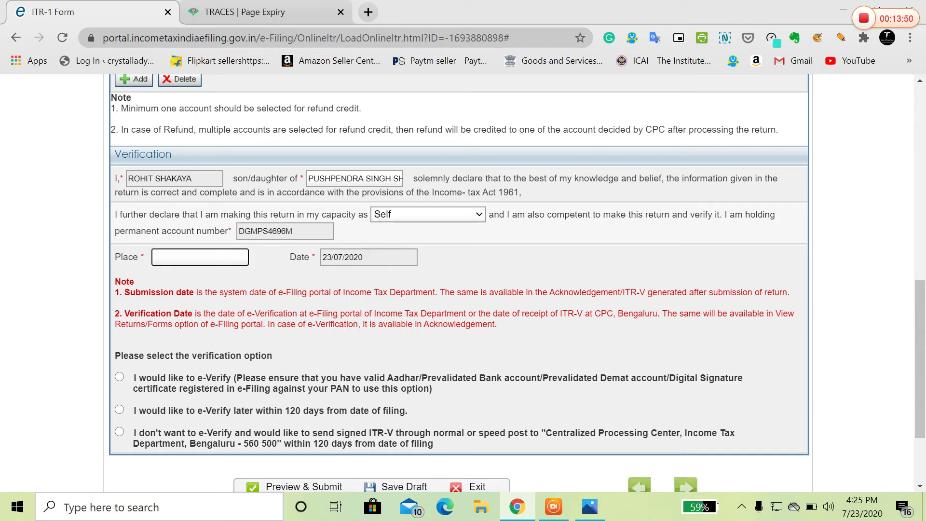
text(New Delhi)
click(120, 410)
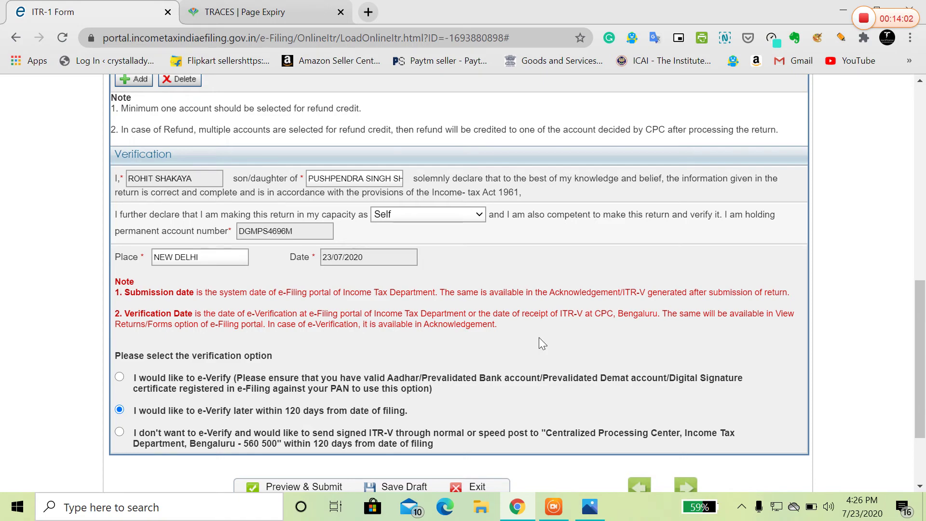
- Open Schedule DI and review its table of investments, deposits and payments for claiming deduction under Chapter VIA
scroll(540, 337, up, 5)
scroll(539, 337, up, 4)
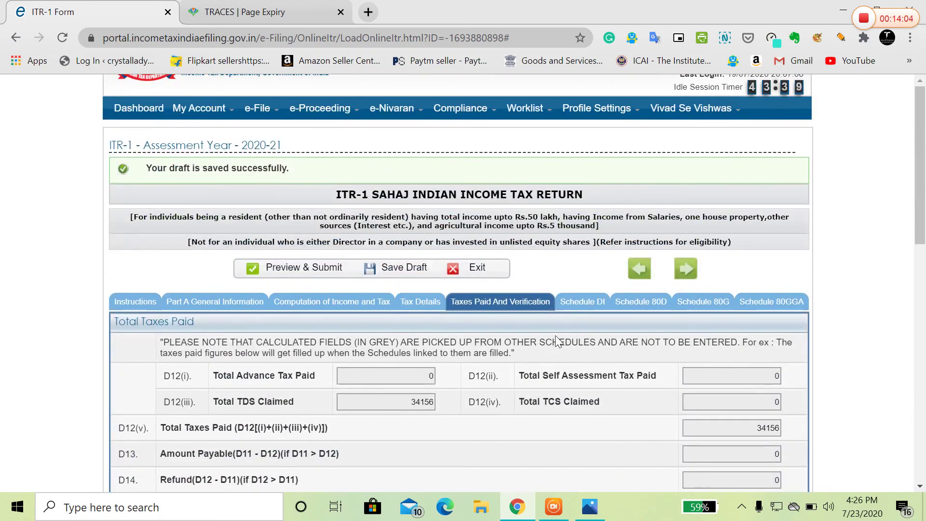
click(573, 308)
scroll(574, 336, down, 2)
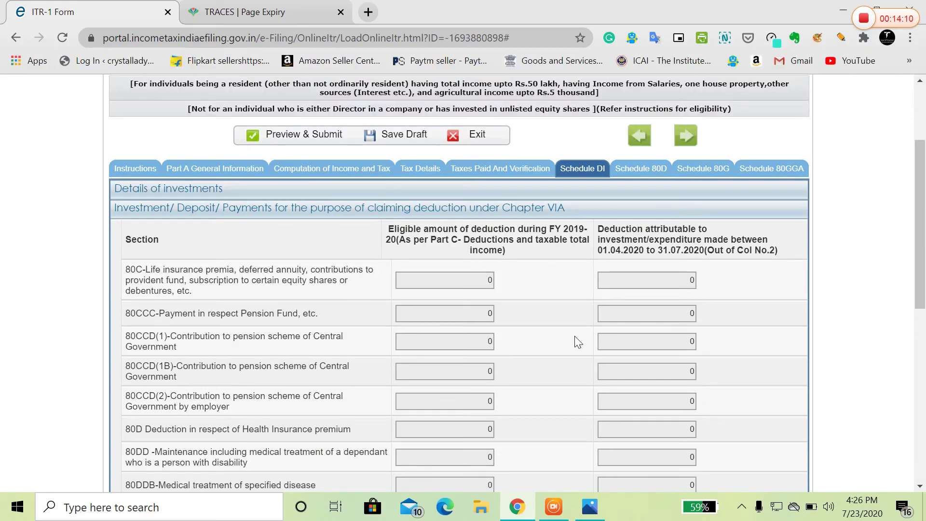
- Recheck the Part C answer on investments between 01.04.2020 and 31.07.2020 in Computation of Income and Tax, and return to Schedule DI
click(324, 176)
scroll(513, 407, down, 5)
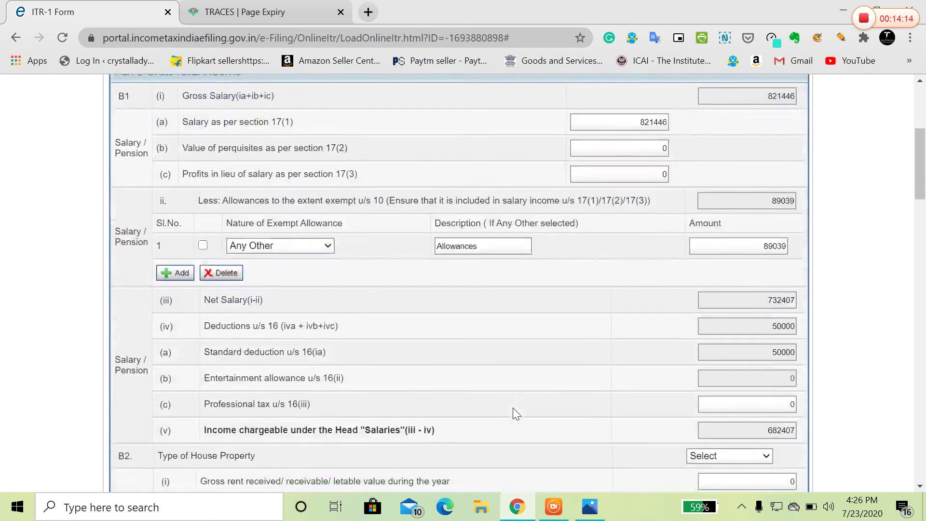
scroll(513, 407, down, 10)
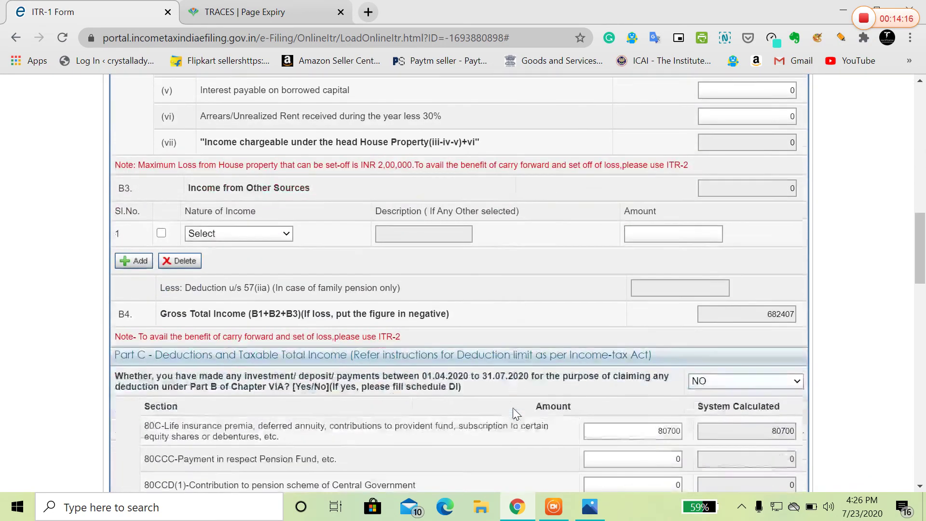
scroll(630, 188, up, 15)
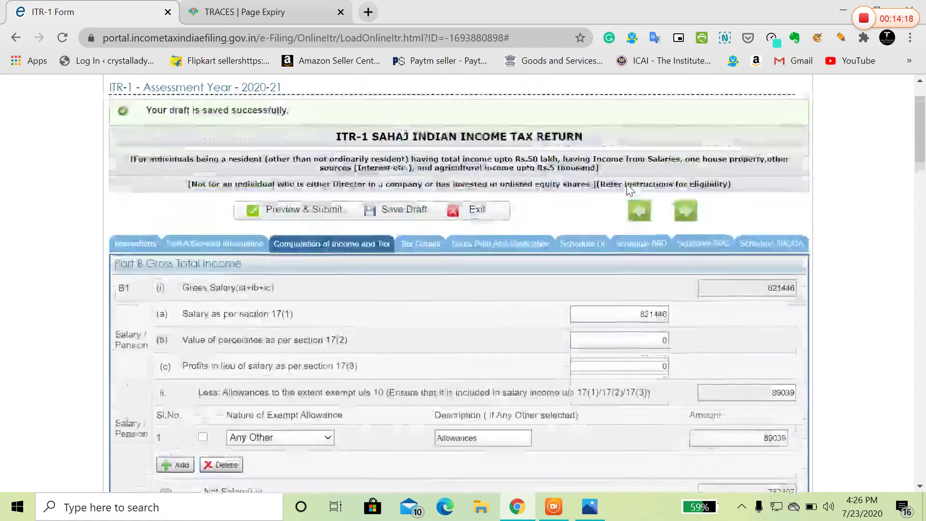
click(586, 275)
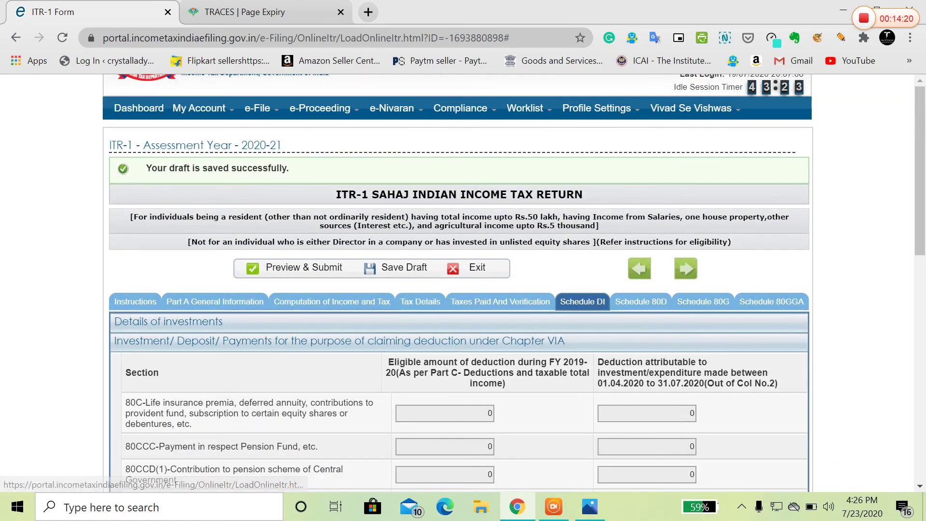
scroll(635, 360, down, 2)
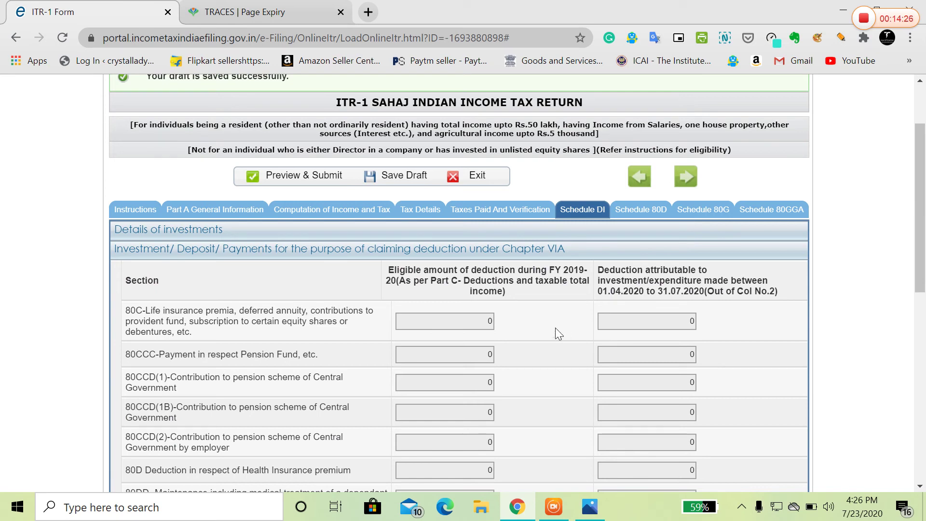
- Open Schedule 80D with its questions on health insurance deductions for self, family and parents
click(631, 212)
scroll(713, 335, down, 2)
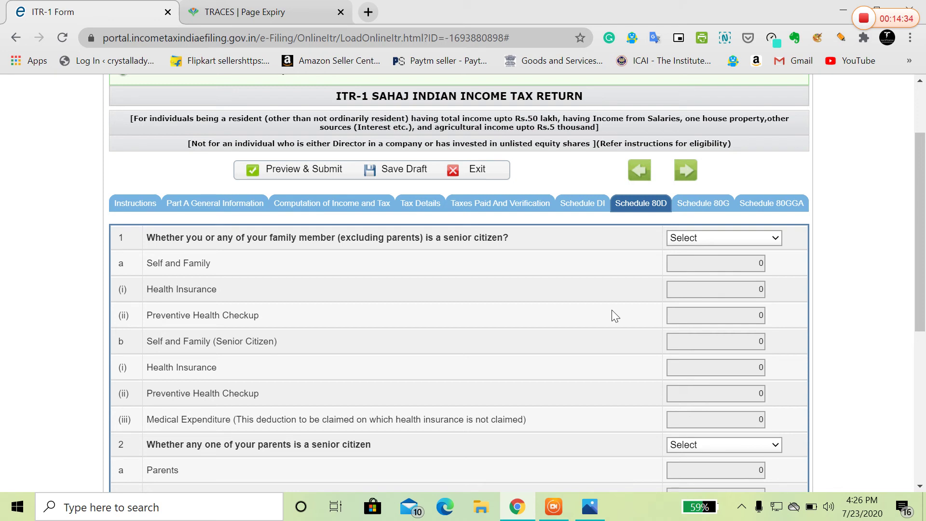
- Try the answers YES and NO for whether you or any family member excluding parents is a senior citizen
click(766, 239)
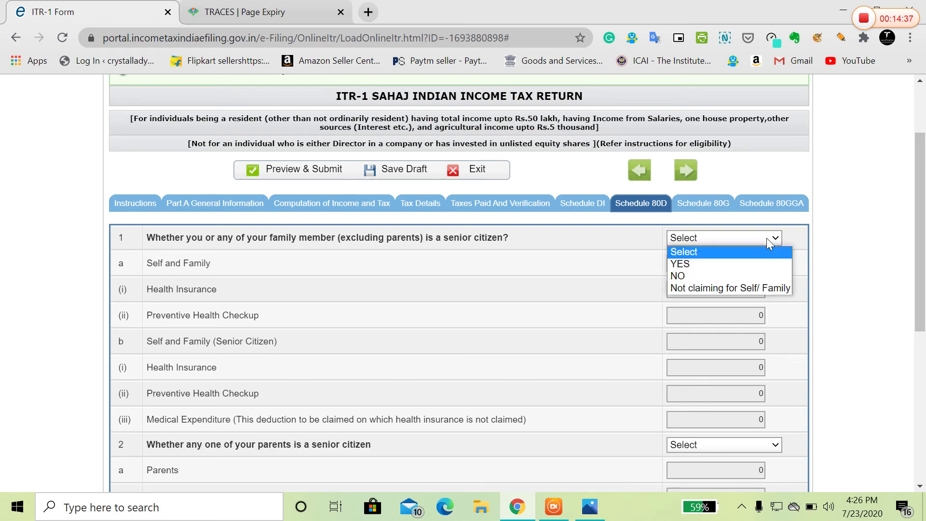
click(746, 263)
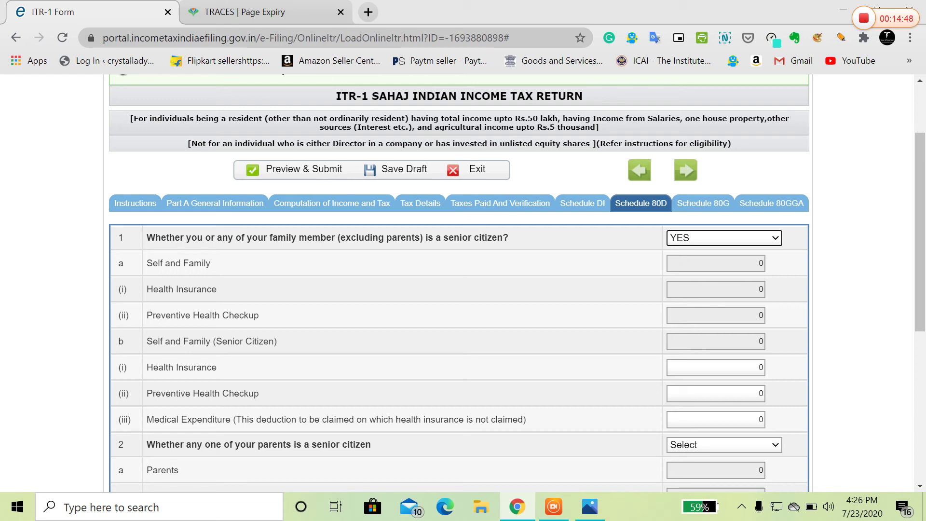
click(766, 242)
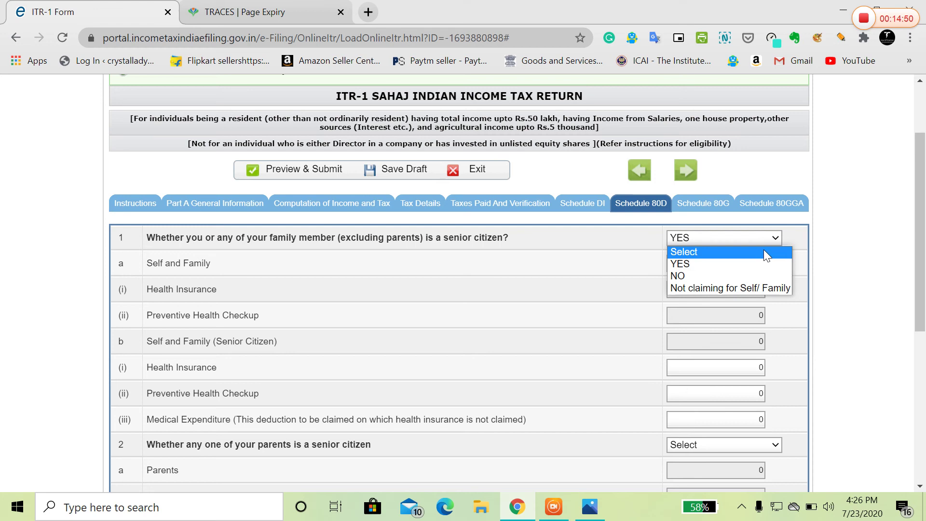
click(771, 277)
scroll(658, 291, down, 1)
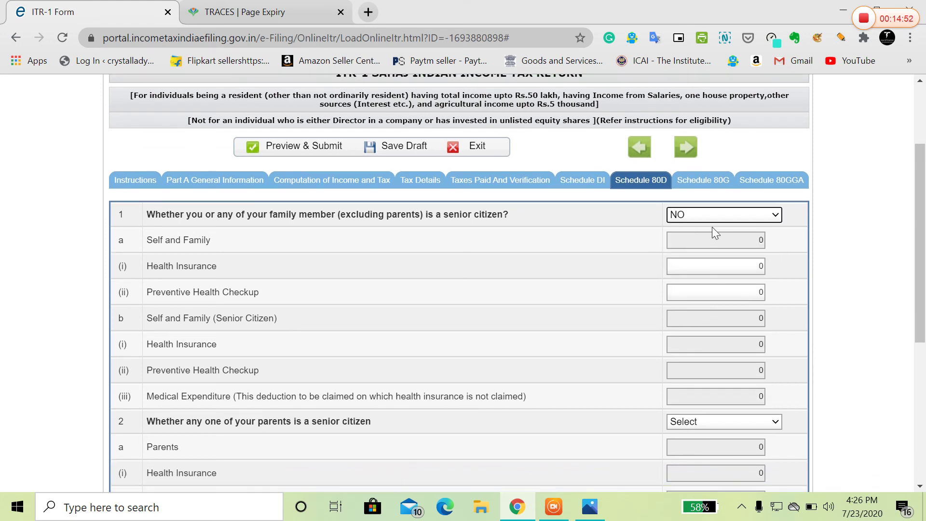
- Answer the Schedule 80D senior citizen questions with Not claiming for Self/ Family and Not claiming for Parents
click(708, 221)
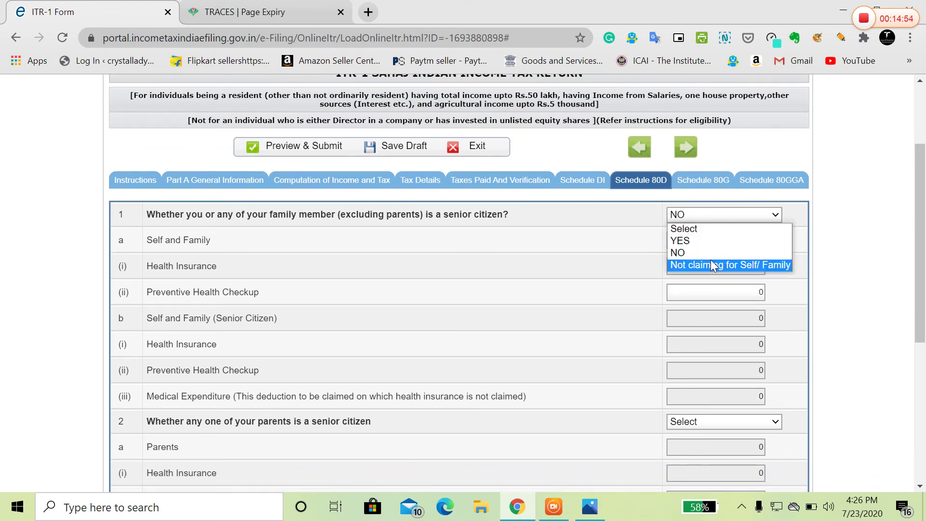
click(711, 263)
scroll(739, 308, down, 3)
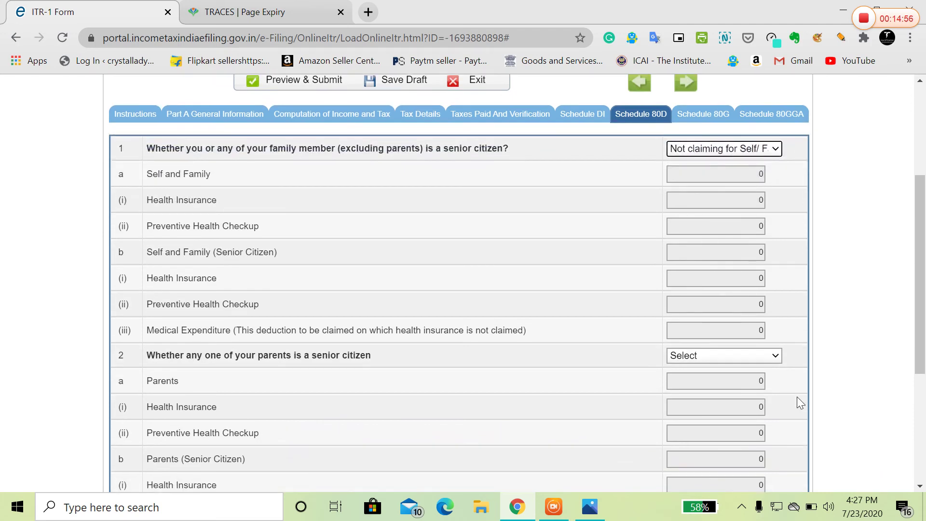
click(766, 357)
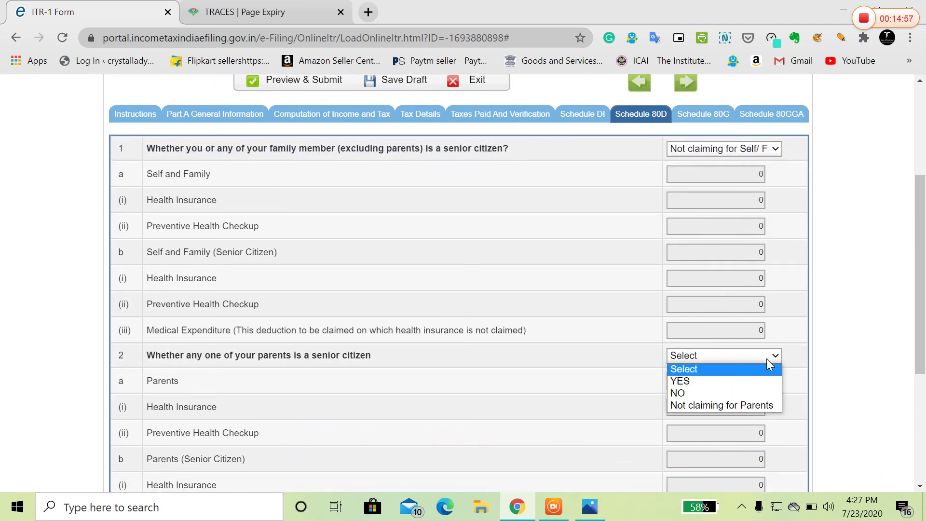
click(772, 404)
scroll(747, 290, up, 1)
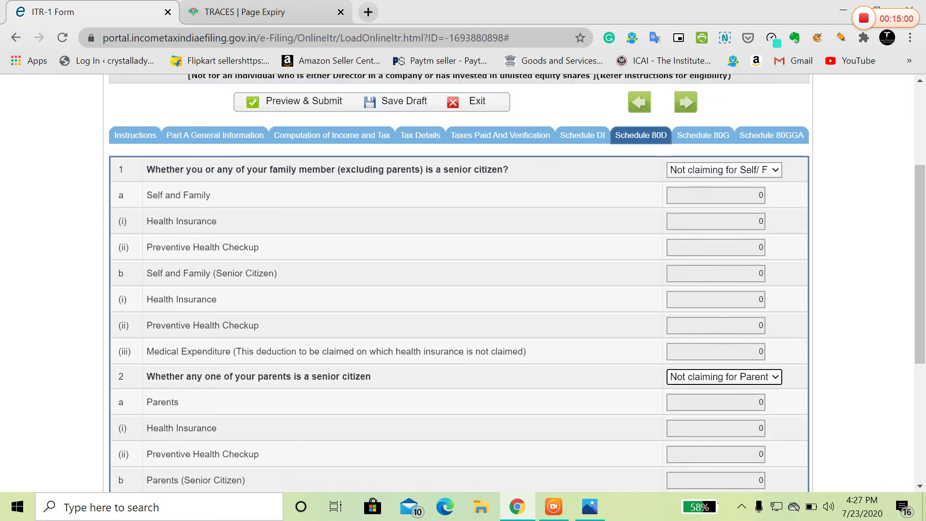
- Review the donation tables in Schedule 80G and open Schedule 80GGA for scientific research or rural development donations
click(703, 136)
scroll(741, 313, down, 2)
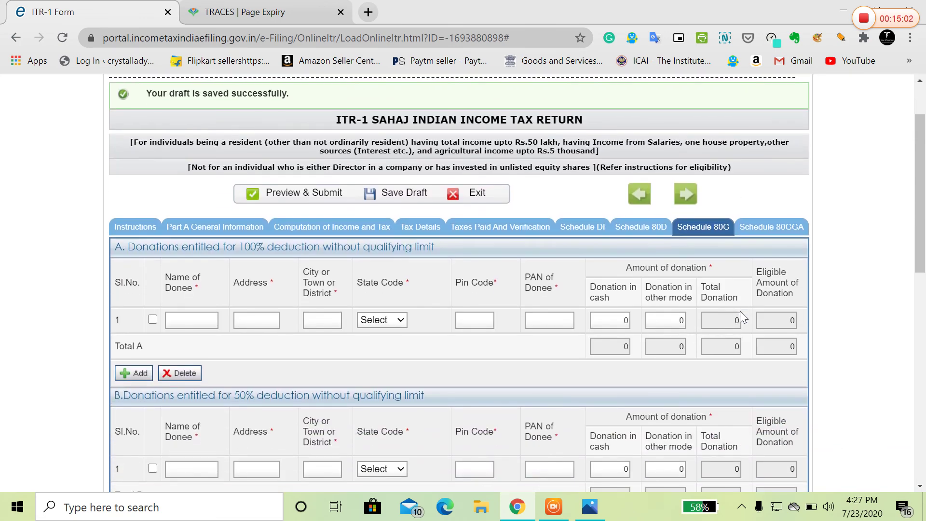
scroll(741, 314, down, 1)
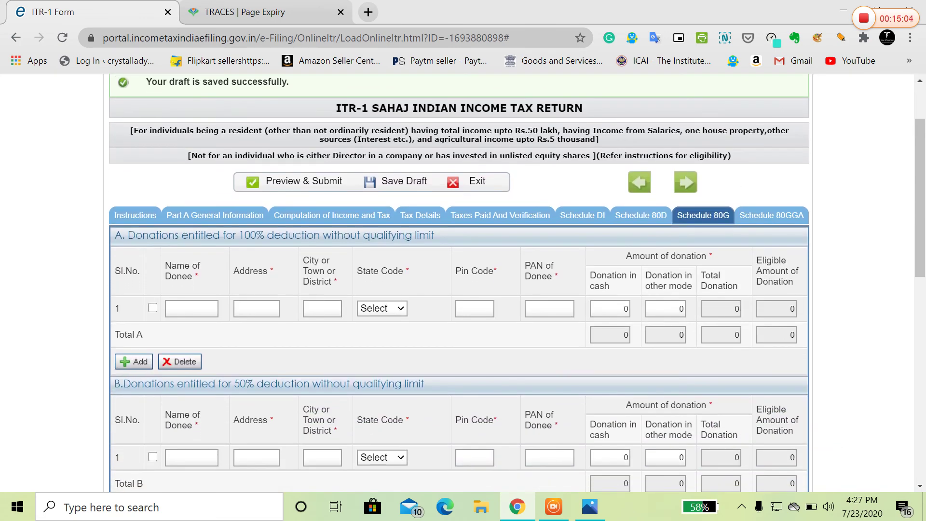
scroll(740, 311, down, 1)
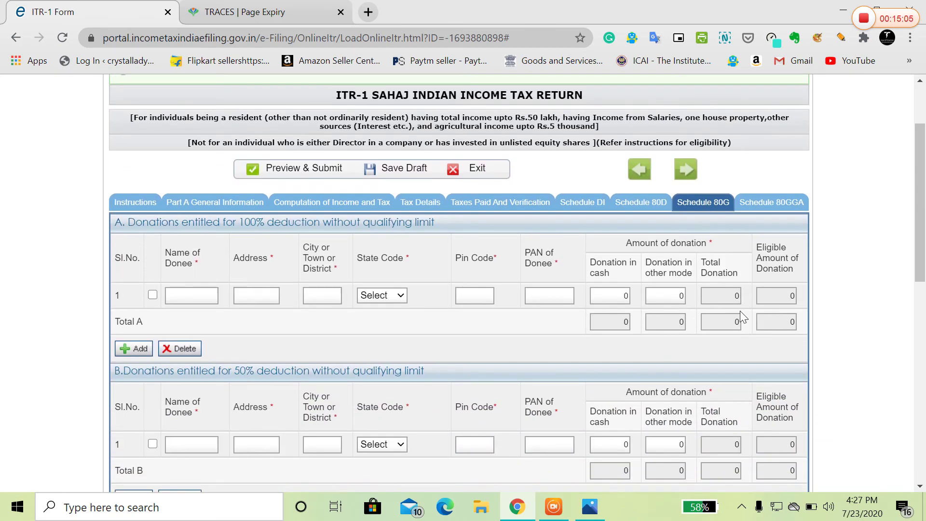
click(755, 205)
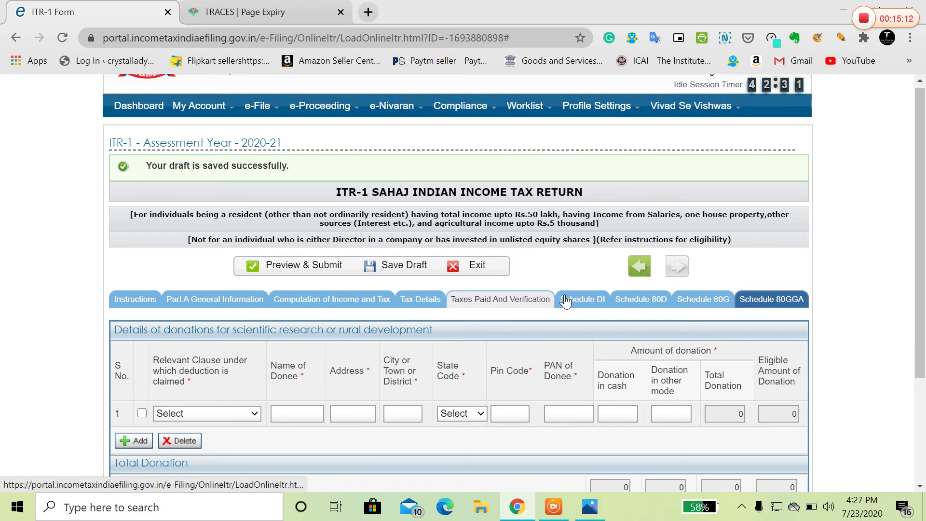
- Return to Taxes Paid And Verification and save the draft of the return
click(511, 299)
scroll(555, 360, down, 2)
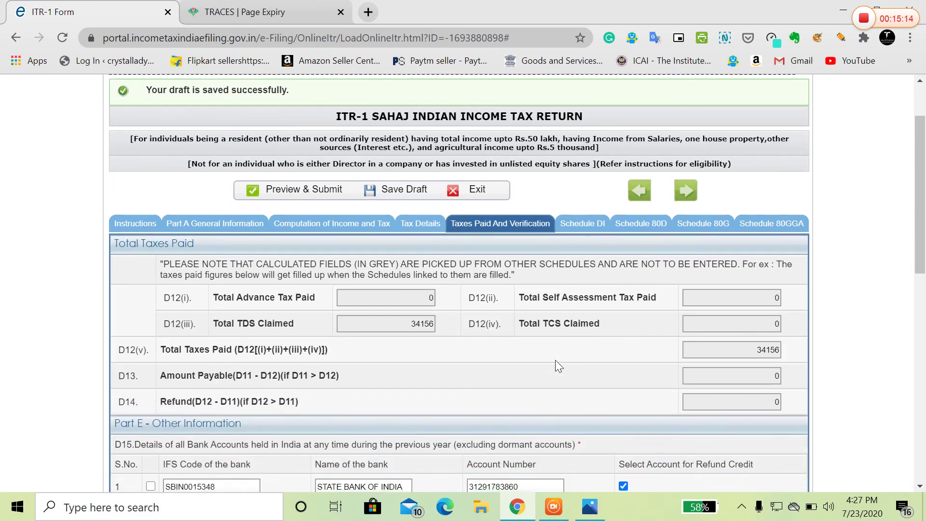
scroll(555, 360, down, 8)
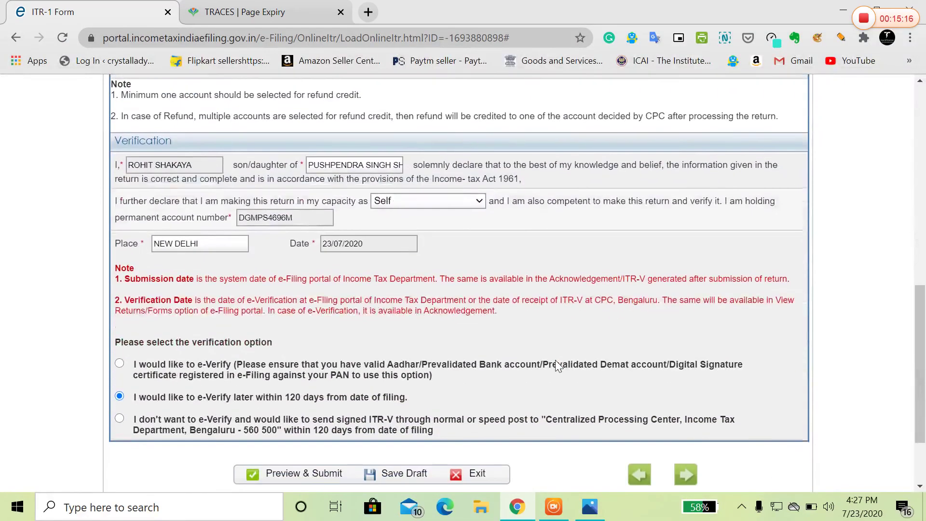
scroll(555, 360, down, 1)
click(408, 455)
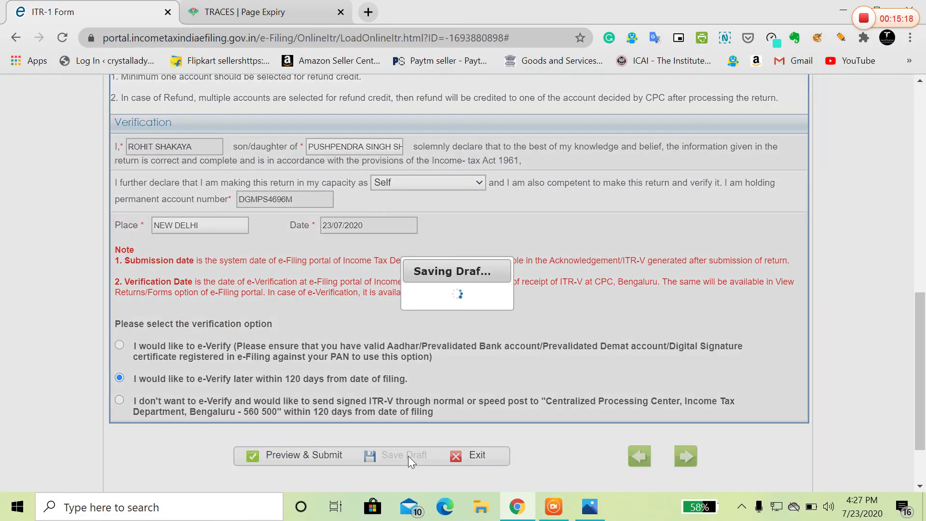
- Review the verification option, declaration, refund bank account and total taxes paid before submitting the return
scroll(415, 330, down, 2)
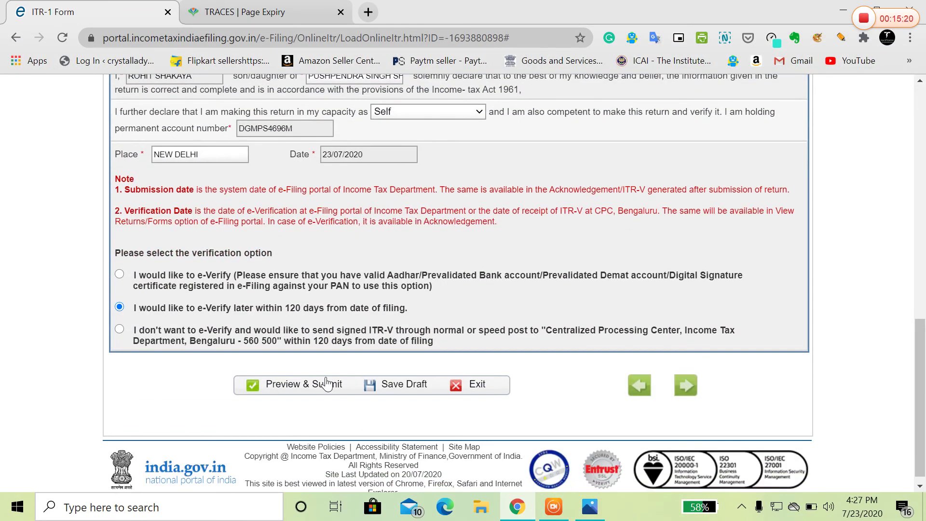
scroll(444, 304, up, 1)
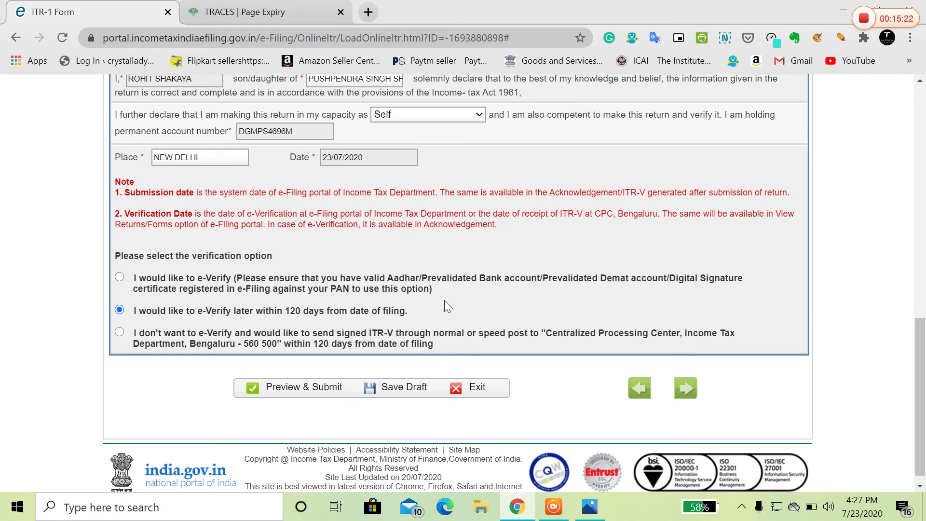
scroll(444, 307, up, 8)
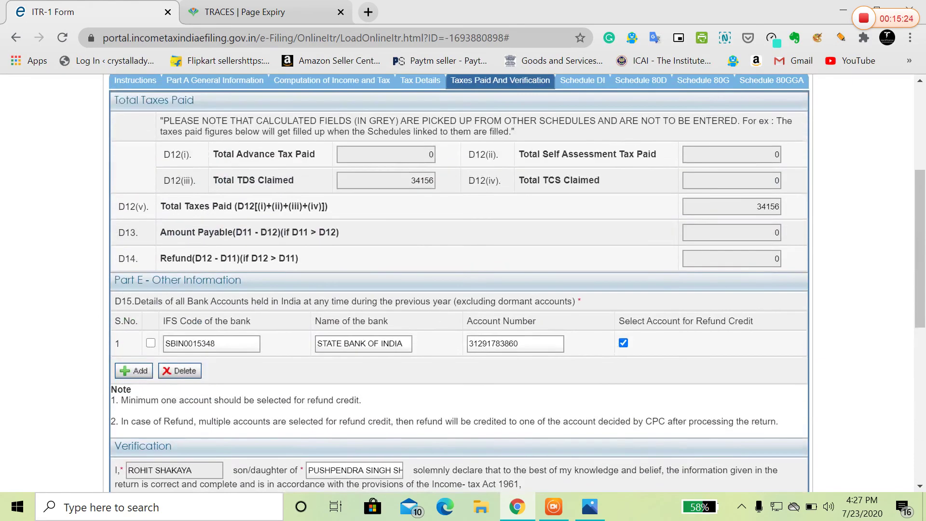
scroll(440, 289, up, 2)
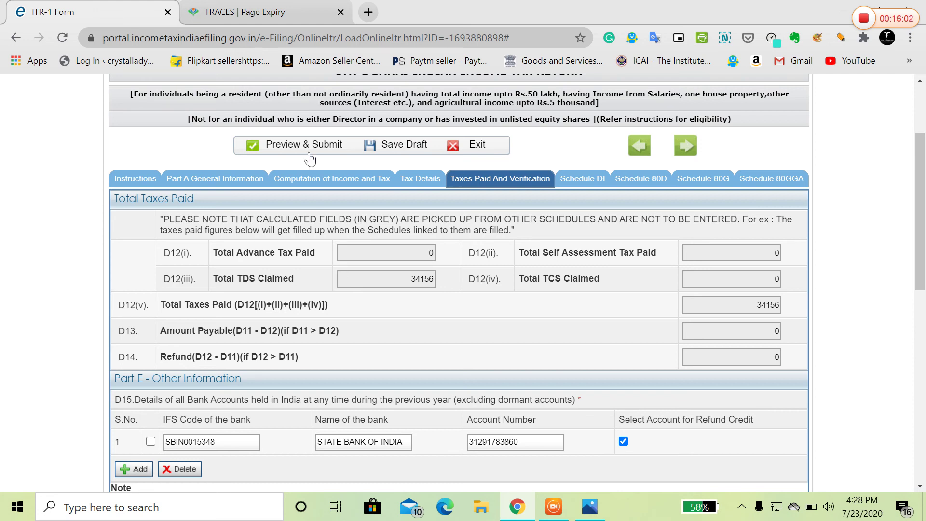
scroll(399, 319, down, 2)
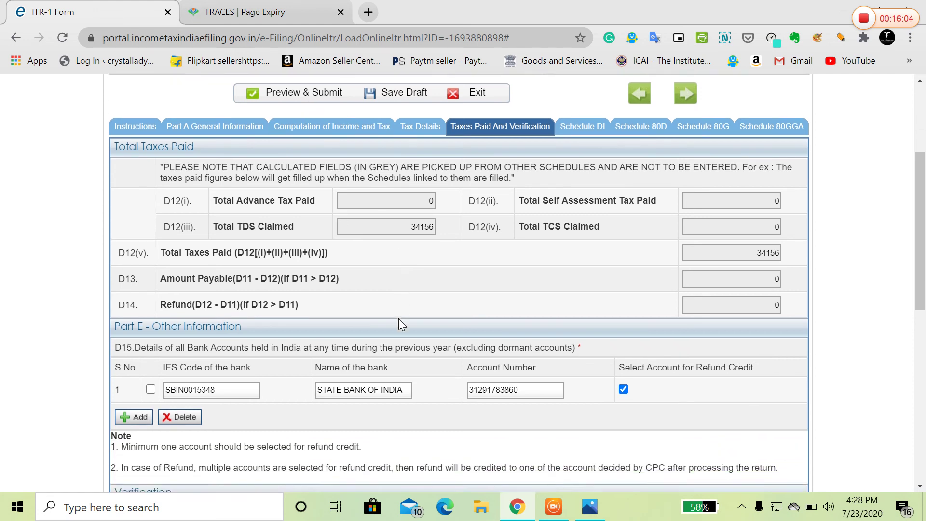
scroll(399, 317, down, 3)
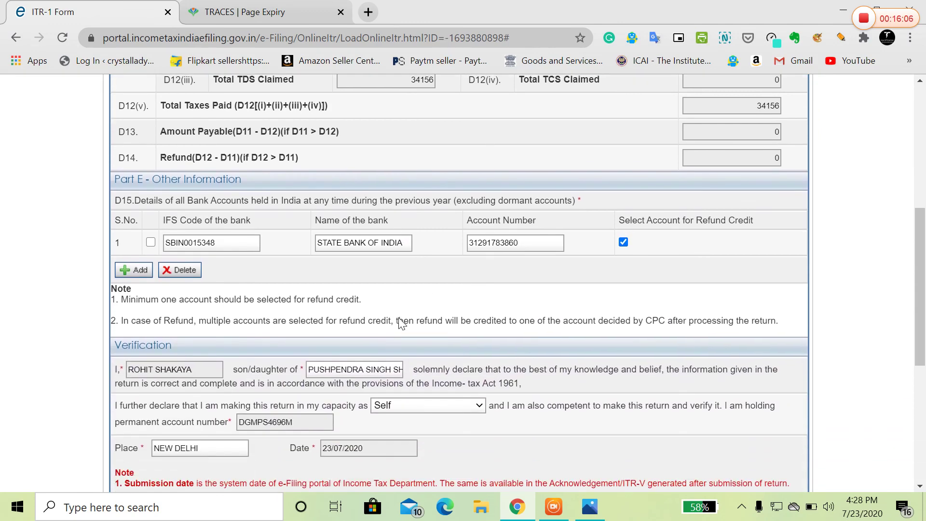
scroll(398, 317, down, 2)
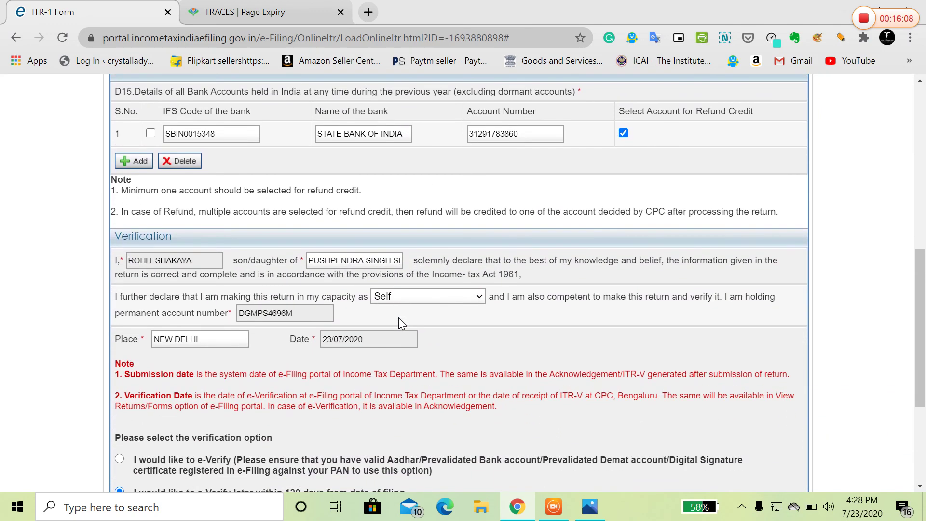
scroll(398, 318, up, 4)
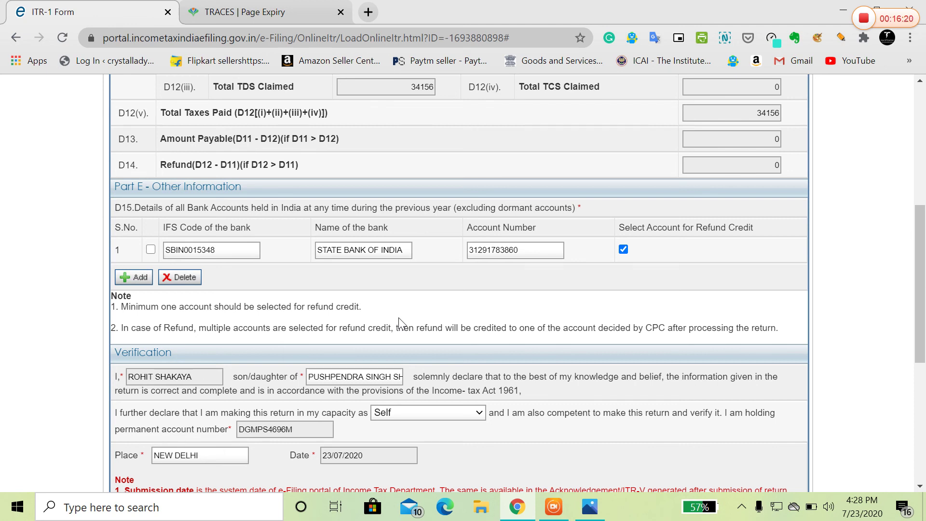
scroll(398, 318, up, 3)
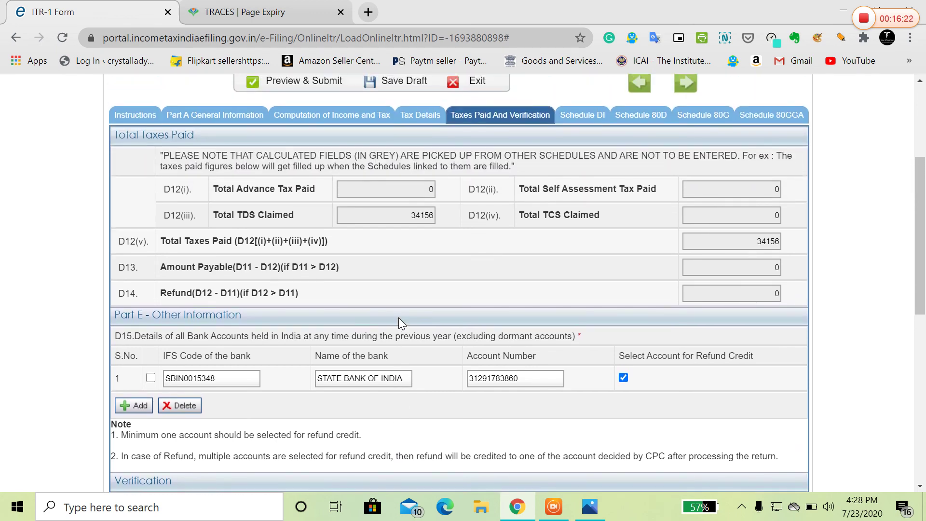
scroll(399, 317, up, 4)
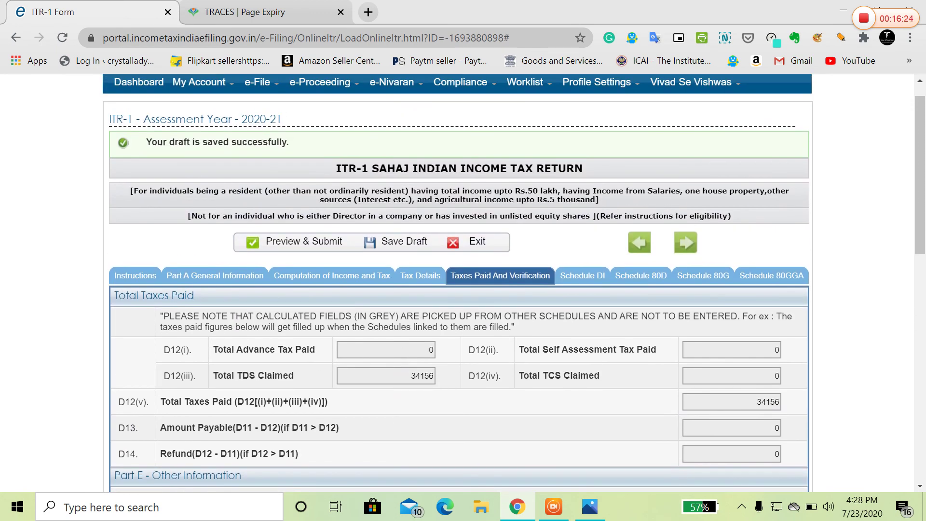
scroll(399, 319, up, 1)
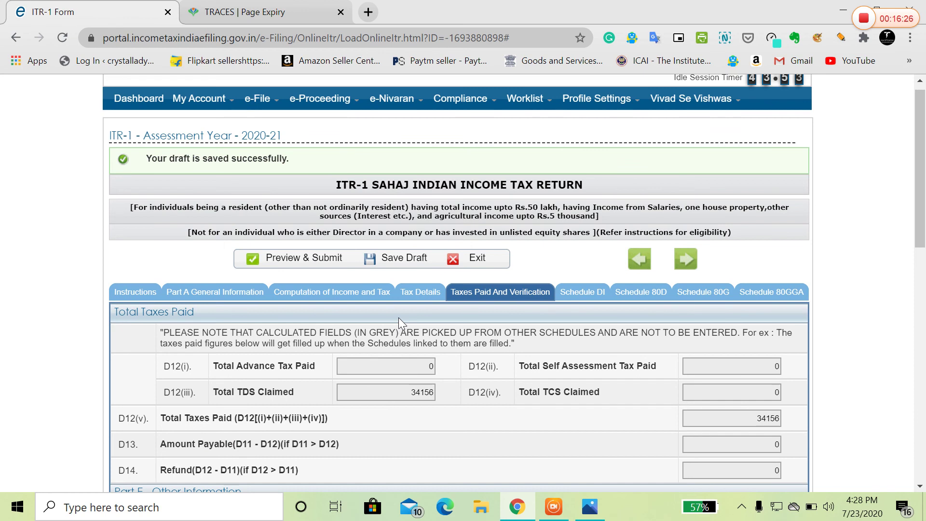